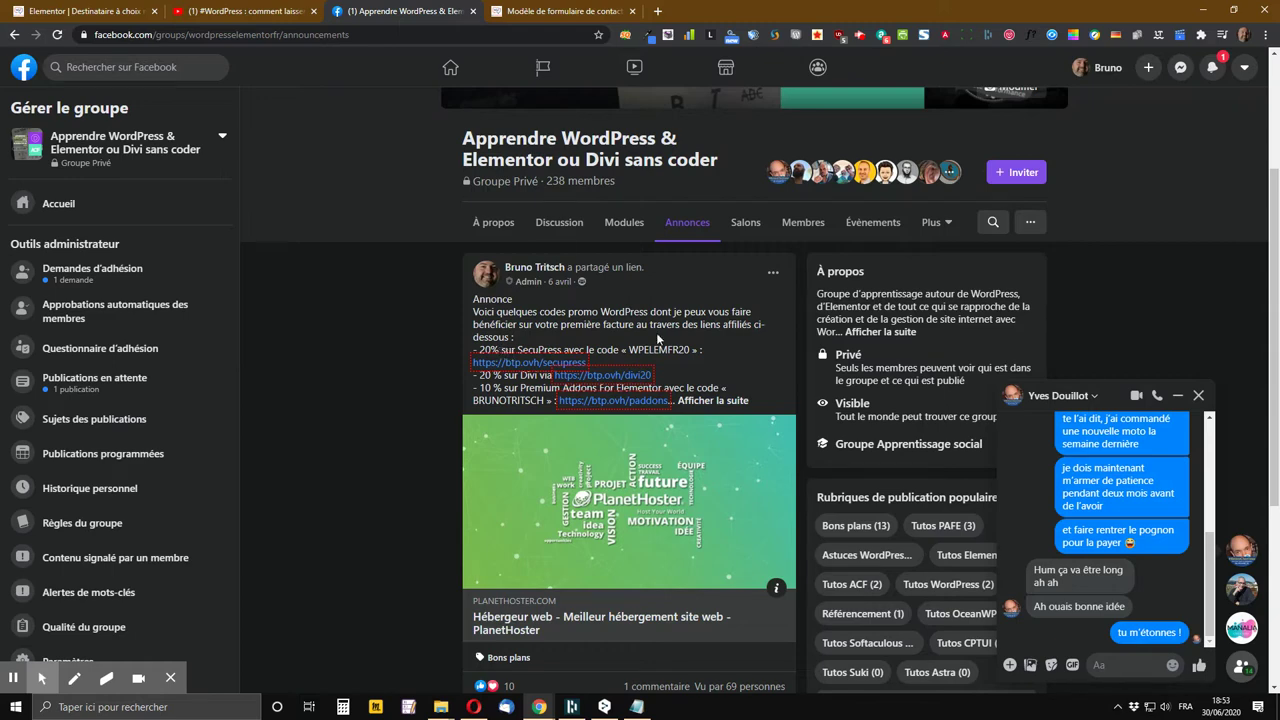
Close the Facebook group tab and show the WP-Traduction contact form template preview
scroll(656, 334, "up", 2)
scroll(660, 338, "down", 4)
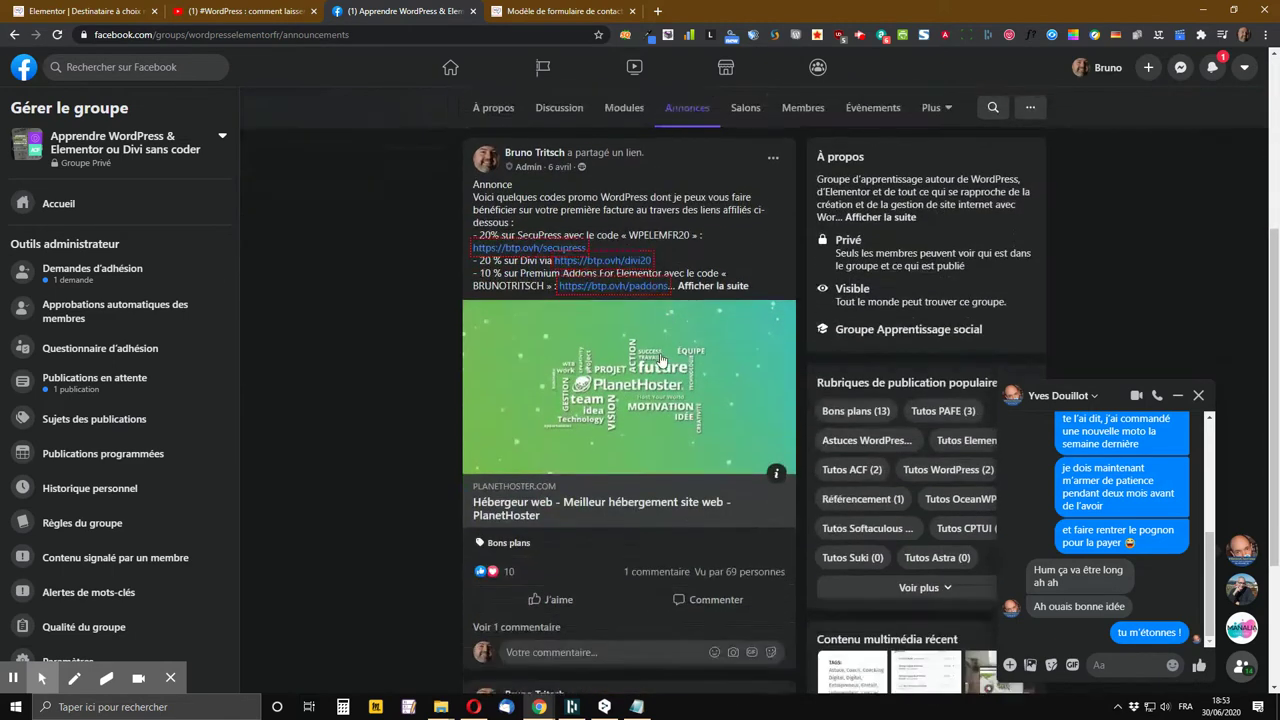
scroll(638, 300, "down", 1)
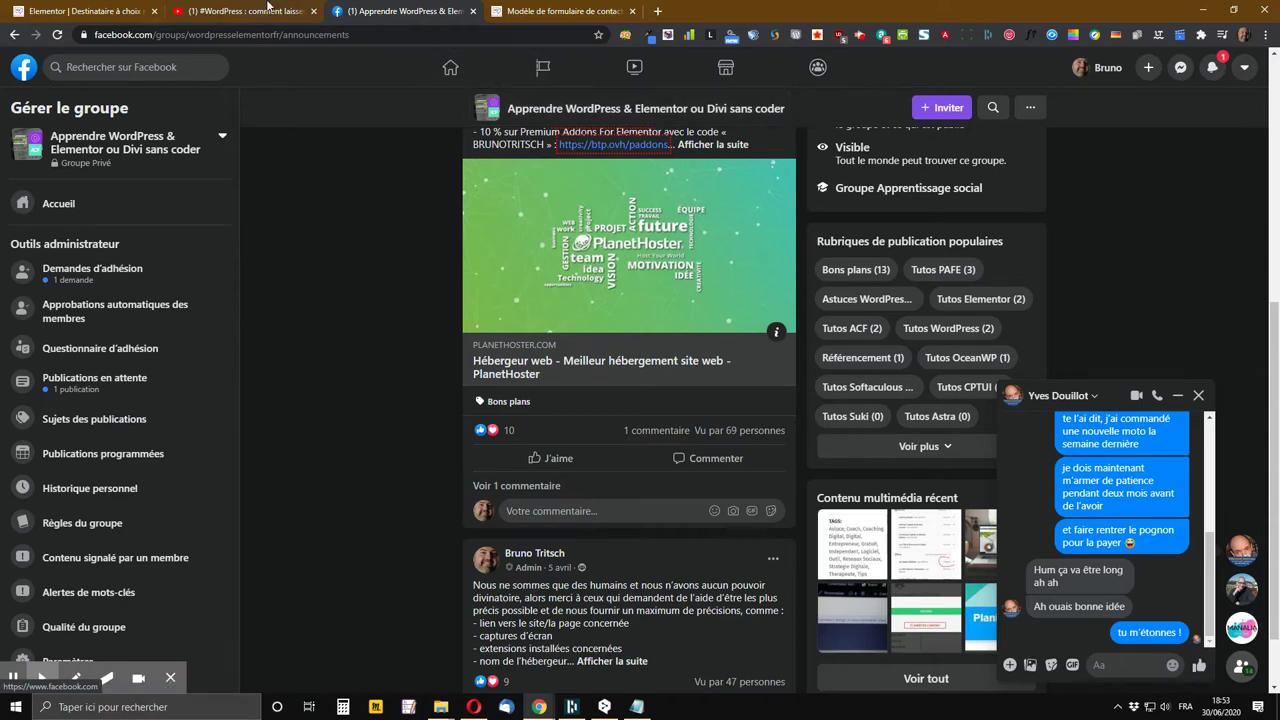
key("ctrl+shift+Tab")
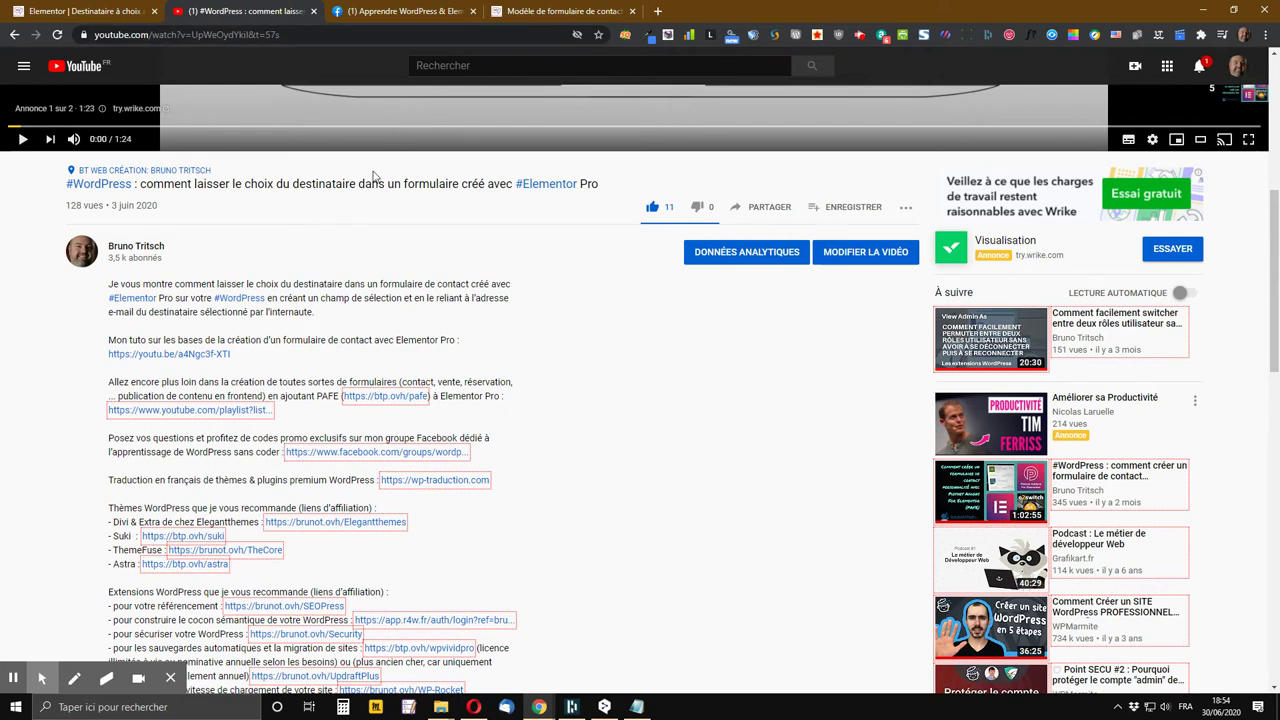
left_click(466, 18)
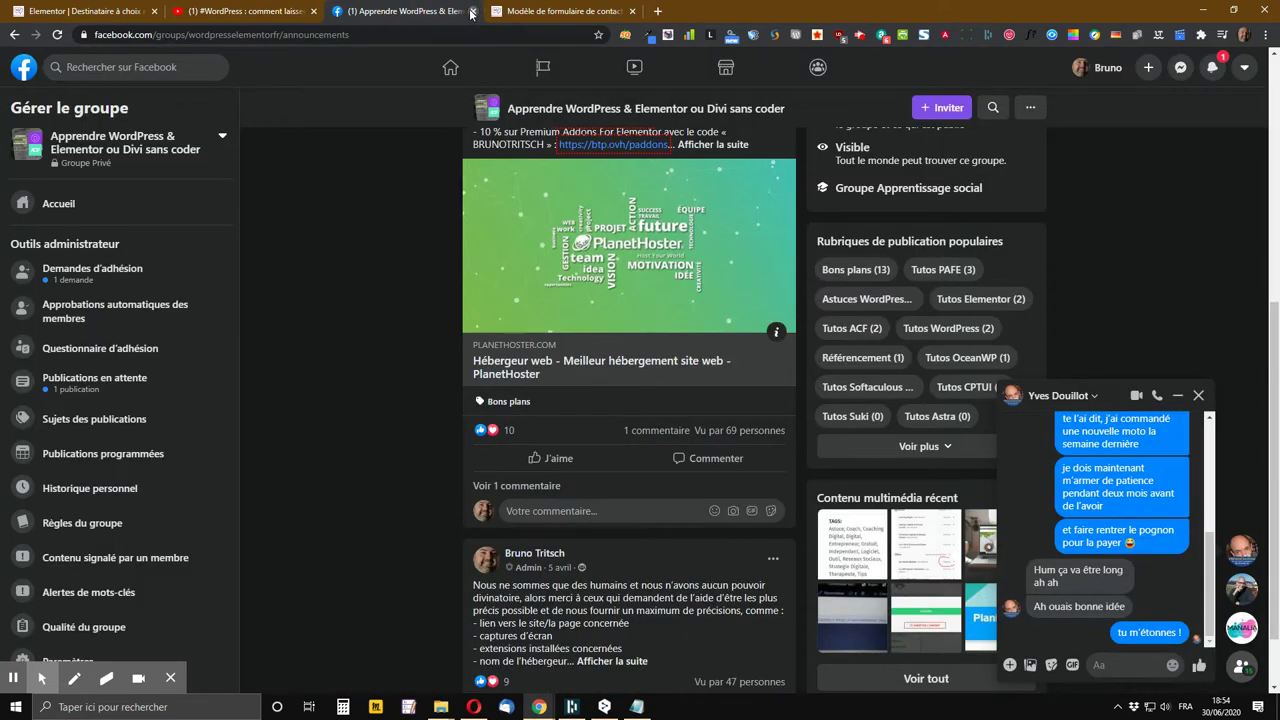
left_click(472, 11)
left_click(405, 11)
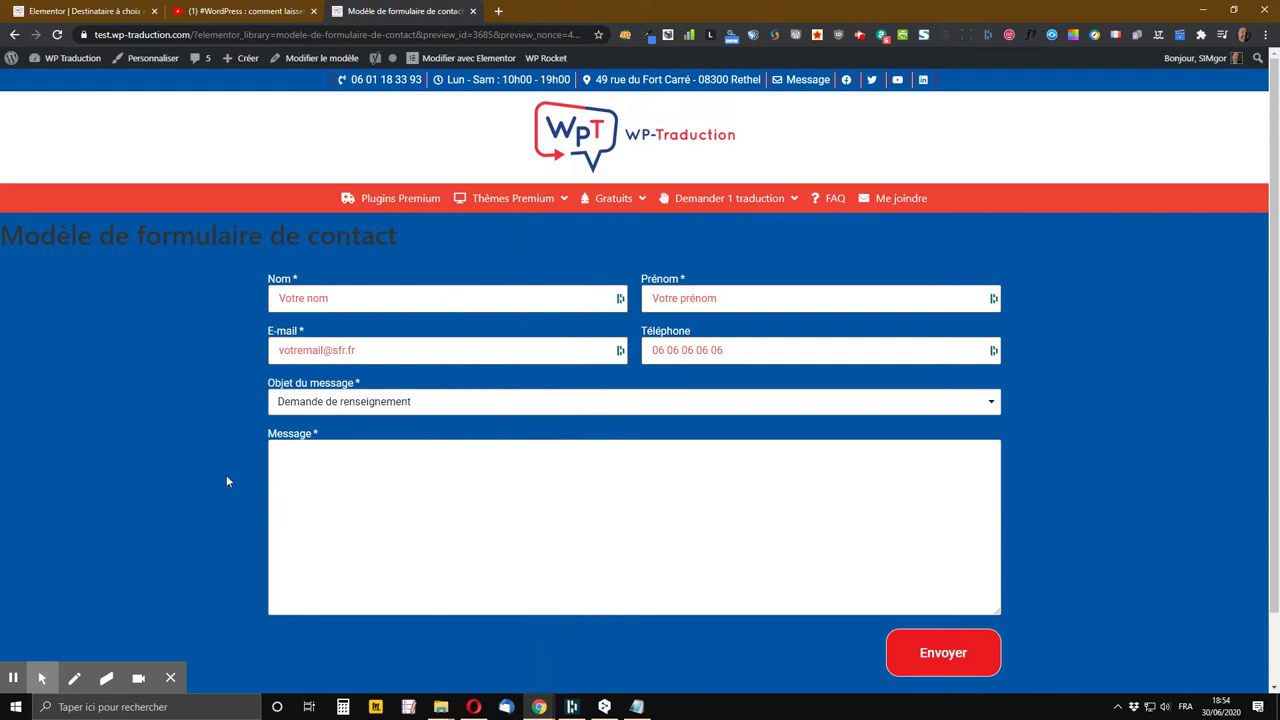
Pick 'Proposition de partenariat' as Objet du message in the template preview, then return to the PAFE editor
scroll(227, 480, "down", 1)
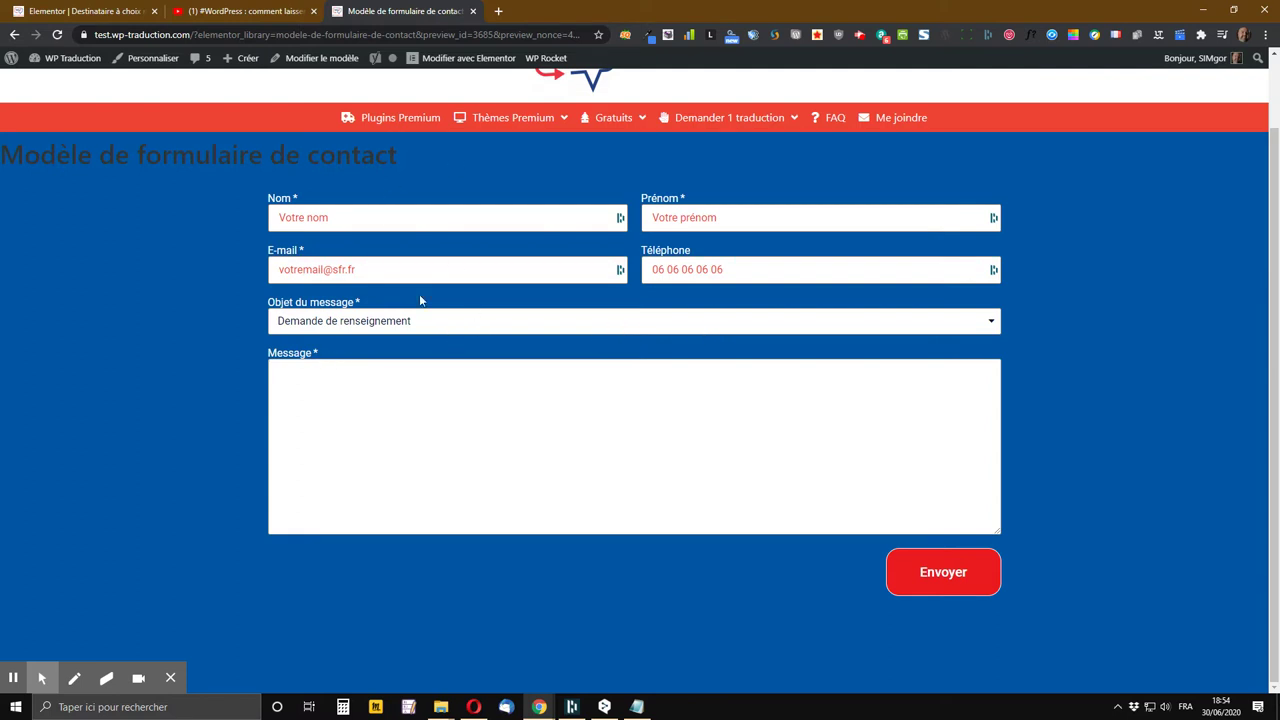
left_click(463, 321)
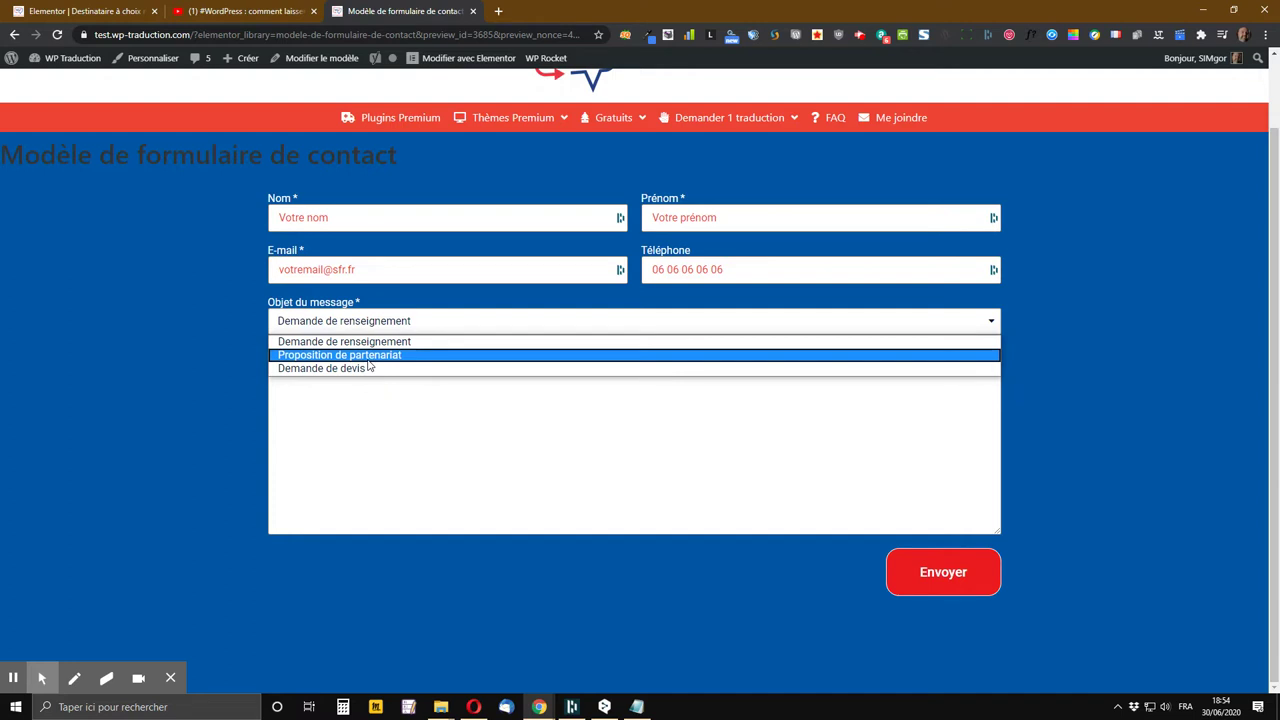
left_click(370, 357)
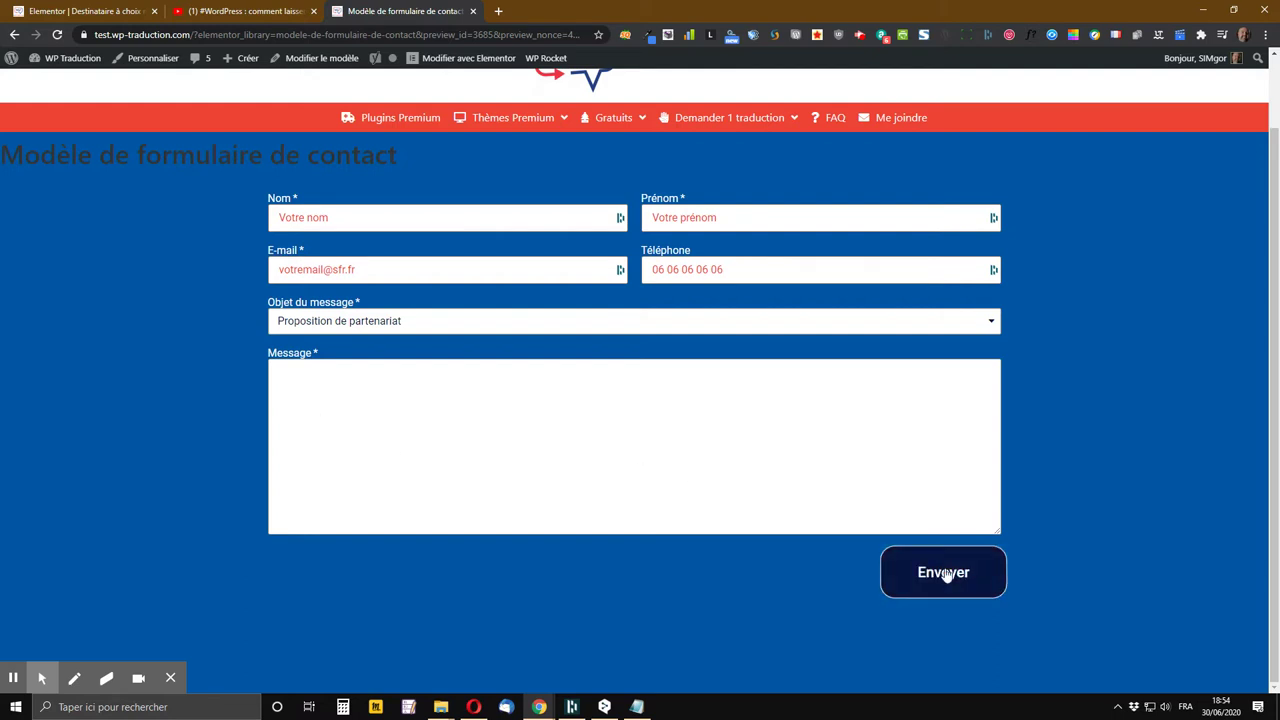
left_click(776, 325)
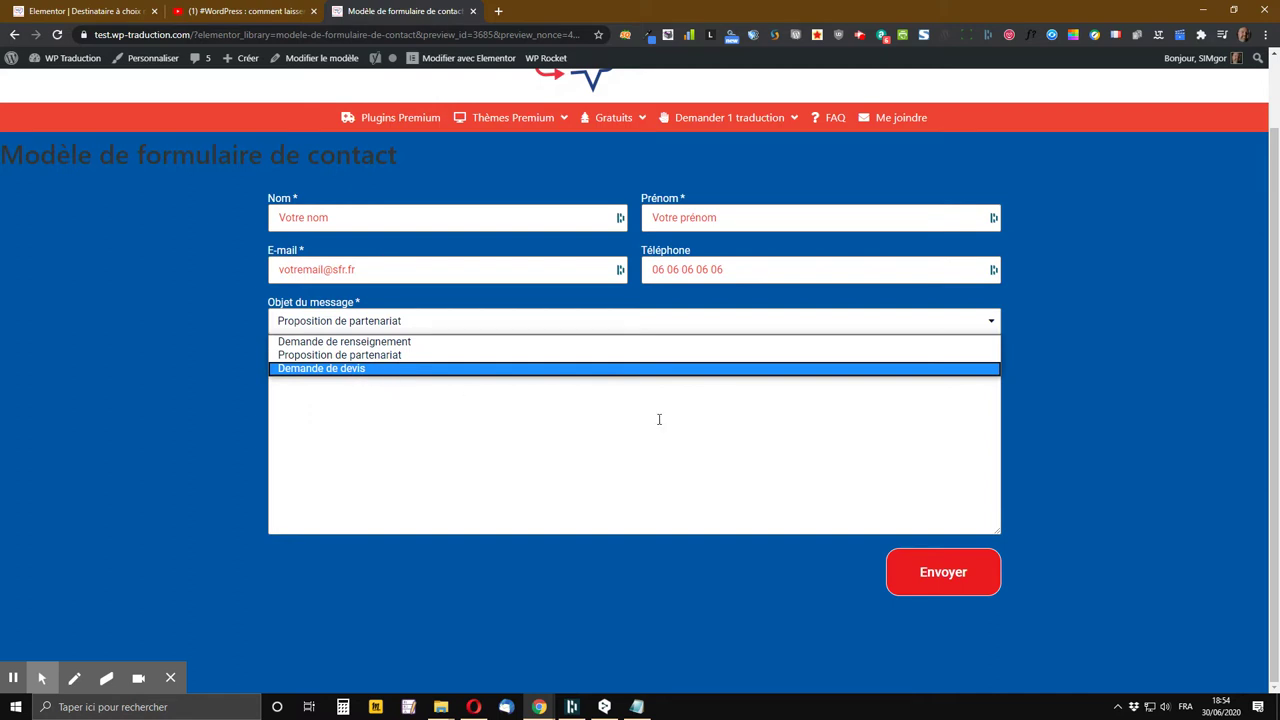
left_click(226, 428)
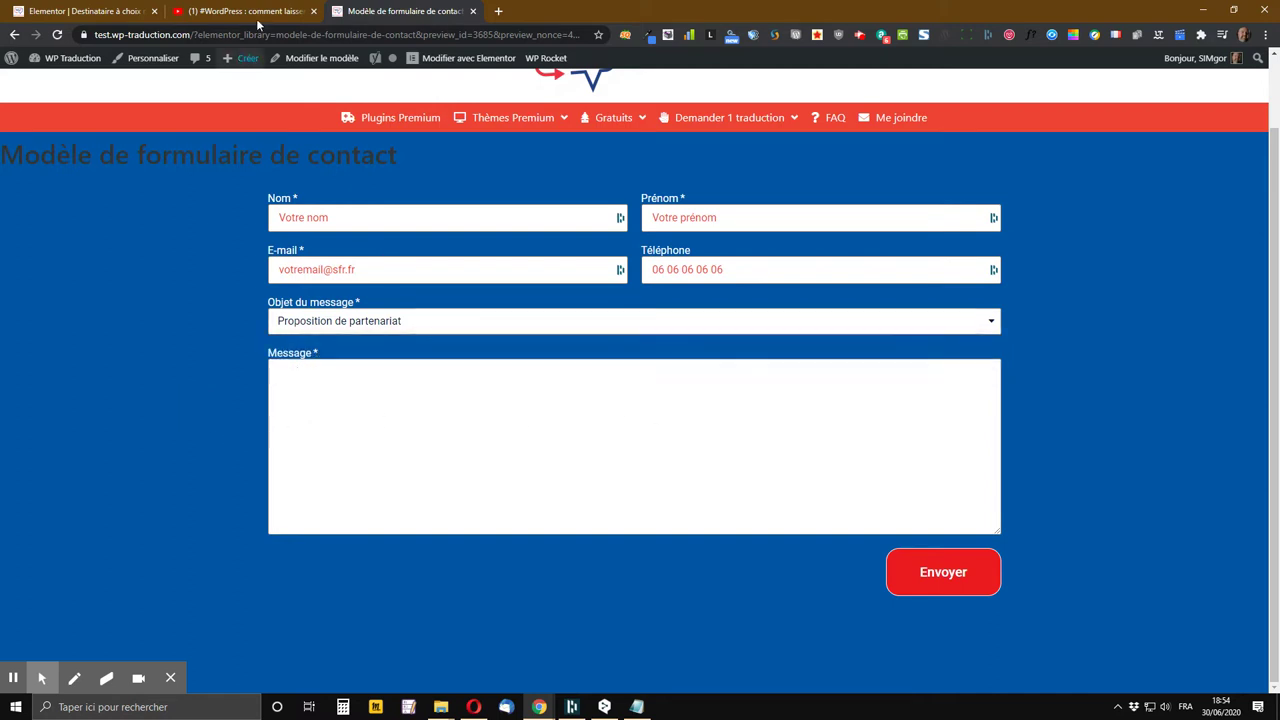
left_click(126, 12)
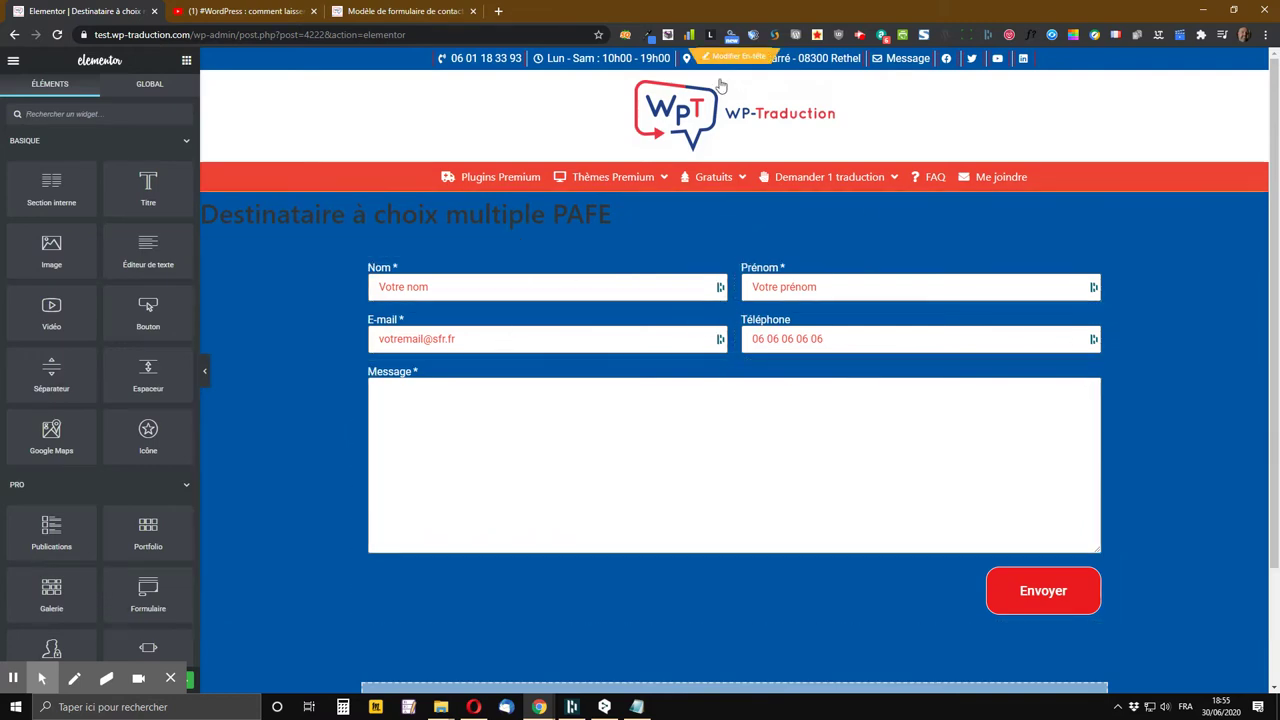
Search widgets for 'for' and drop a Field widget below the E-mail row
left_click(432, 8)
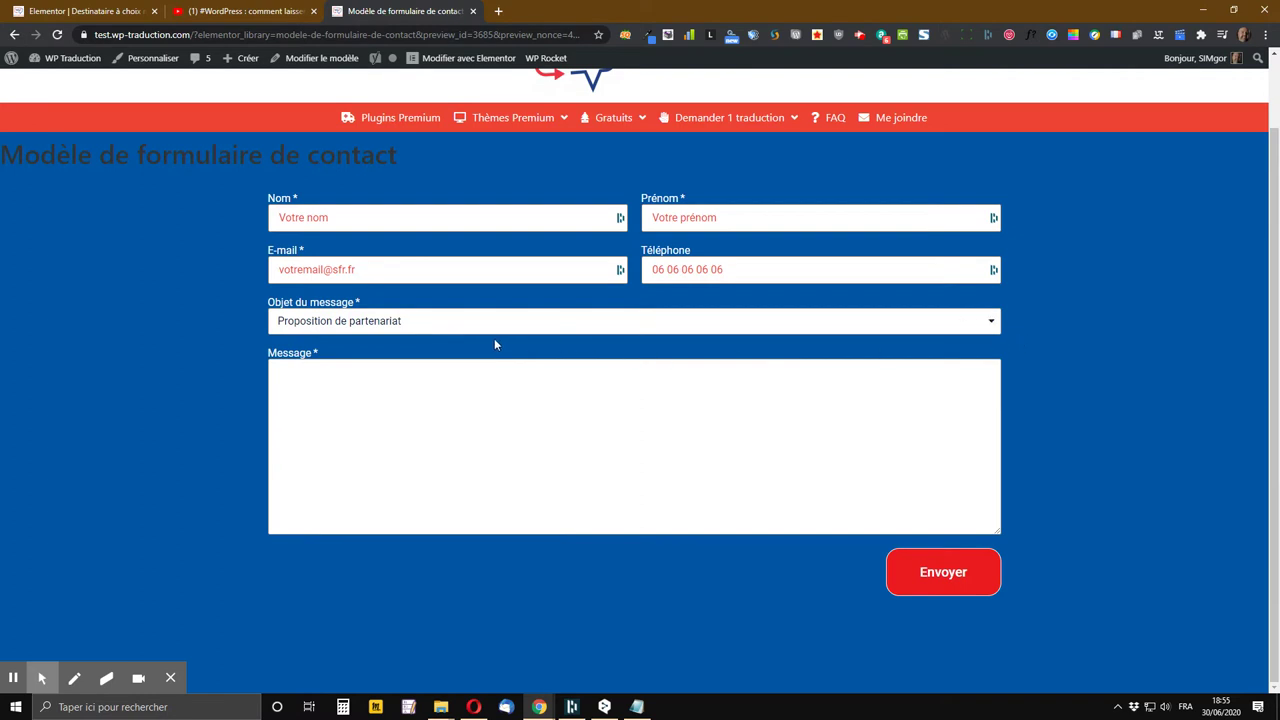
left_click(84, 14)
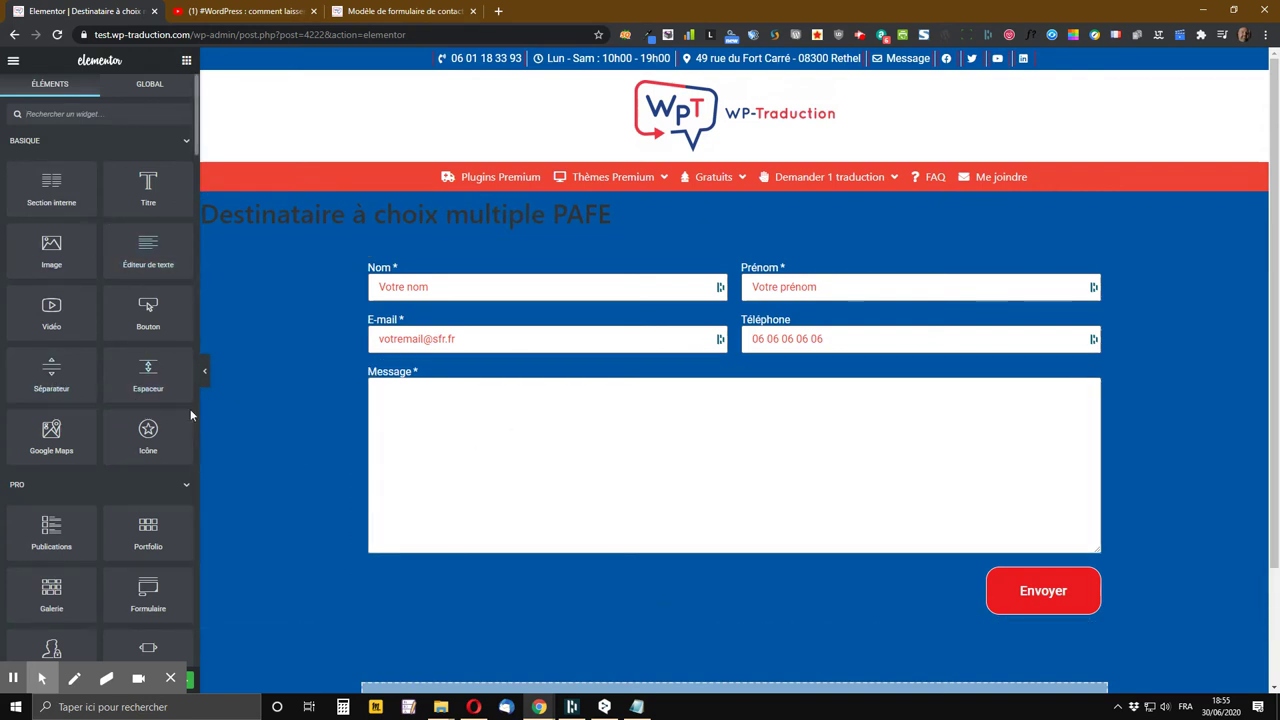
left_click(186, 63)
type("fo")
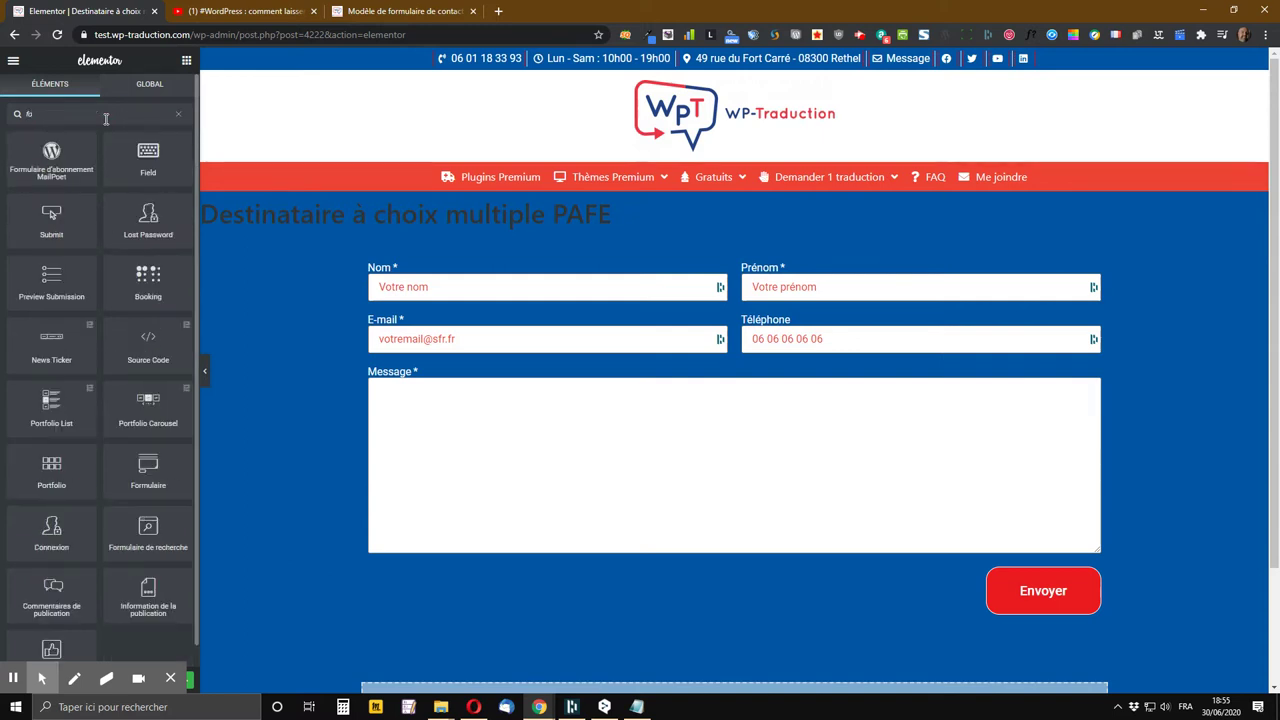
type("r")
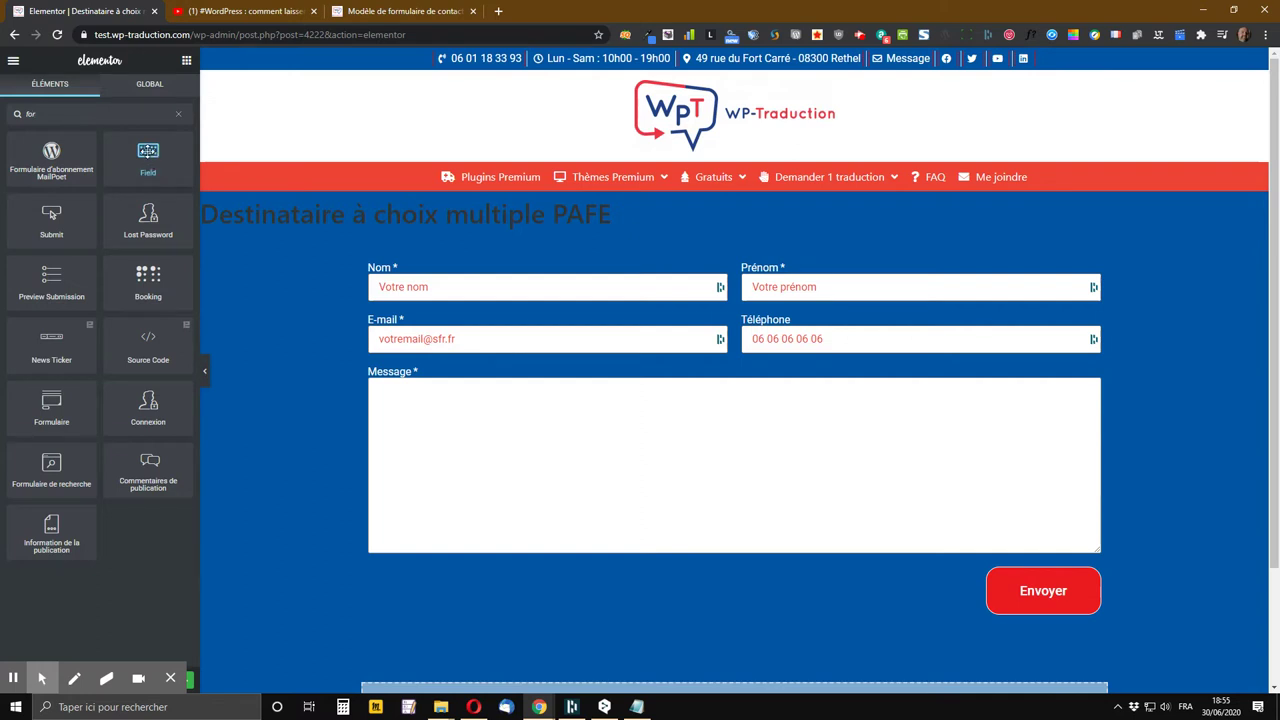
left_click_drag(148, 152, 645, 366)
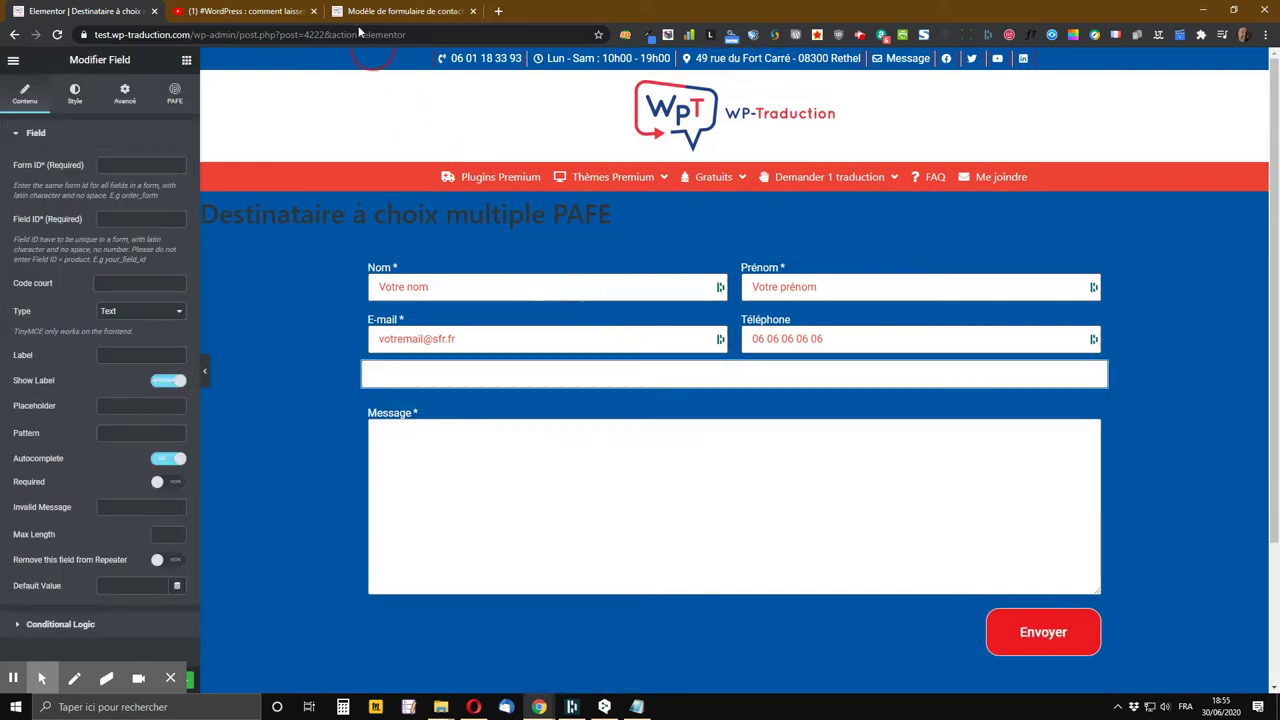
Move the form preview tab next to the Elementor editor tab
left_click(272, 10)
left_click(405, 10)
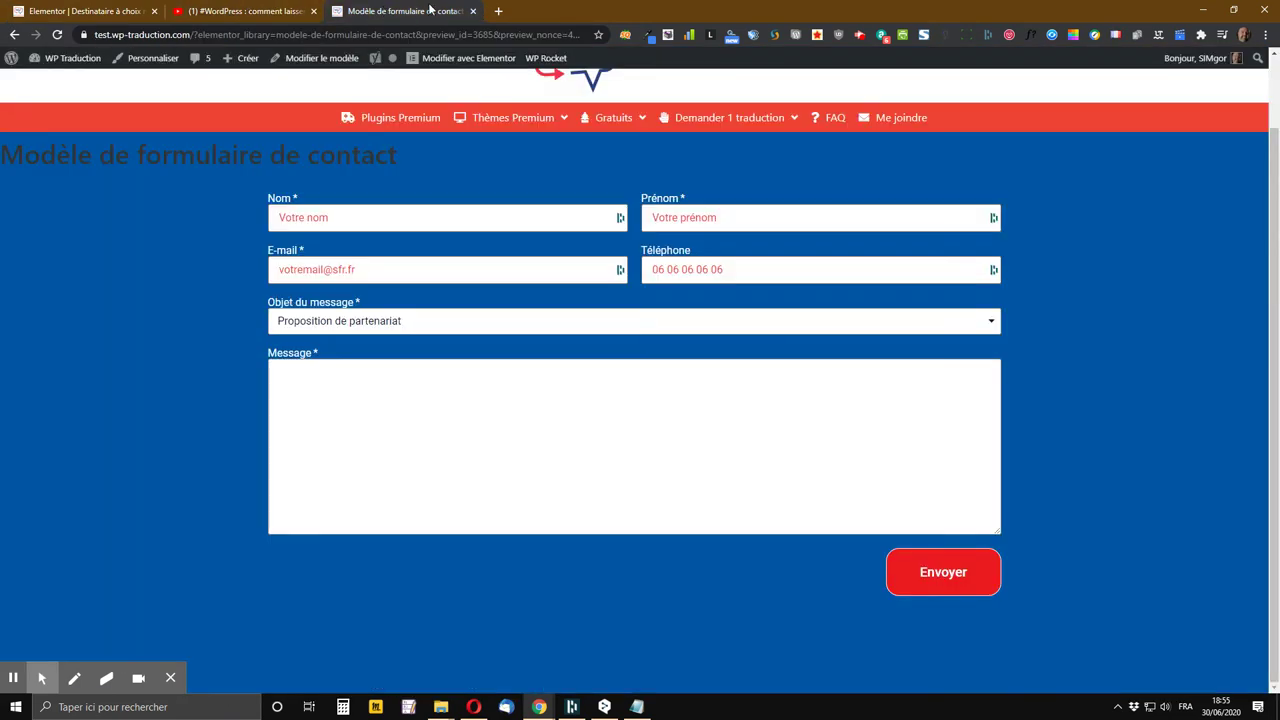
left_click_drag(430, 10, 278, 8)
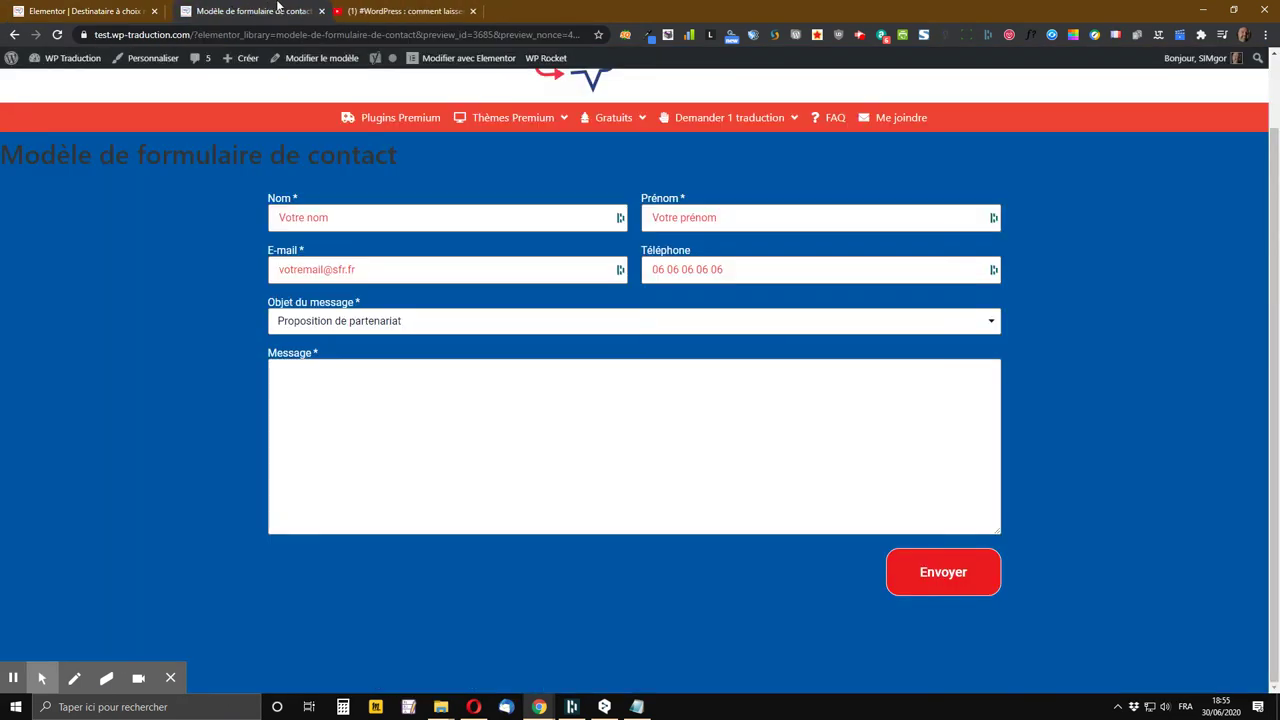
left_click(130, 10)
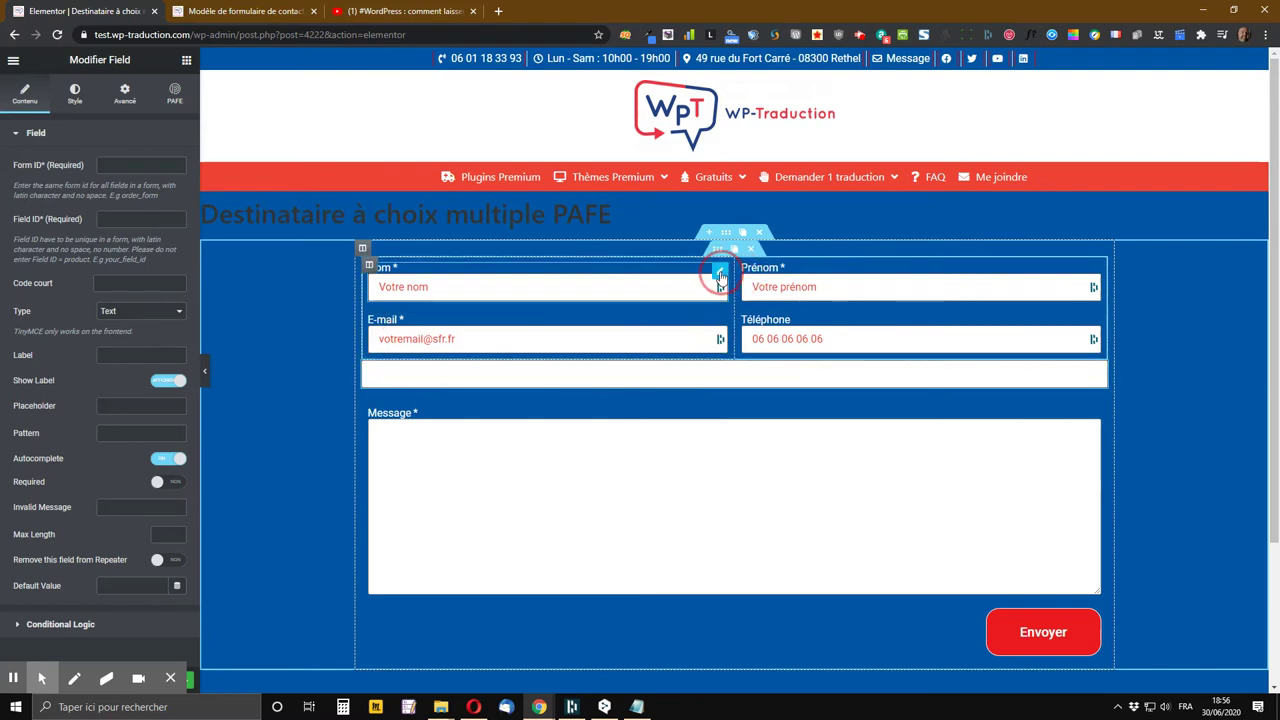
Copy the form ID contact_form_1 from the Nom field's settings
right_click(721, 276)
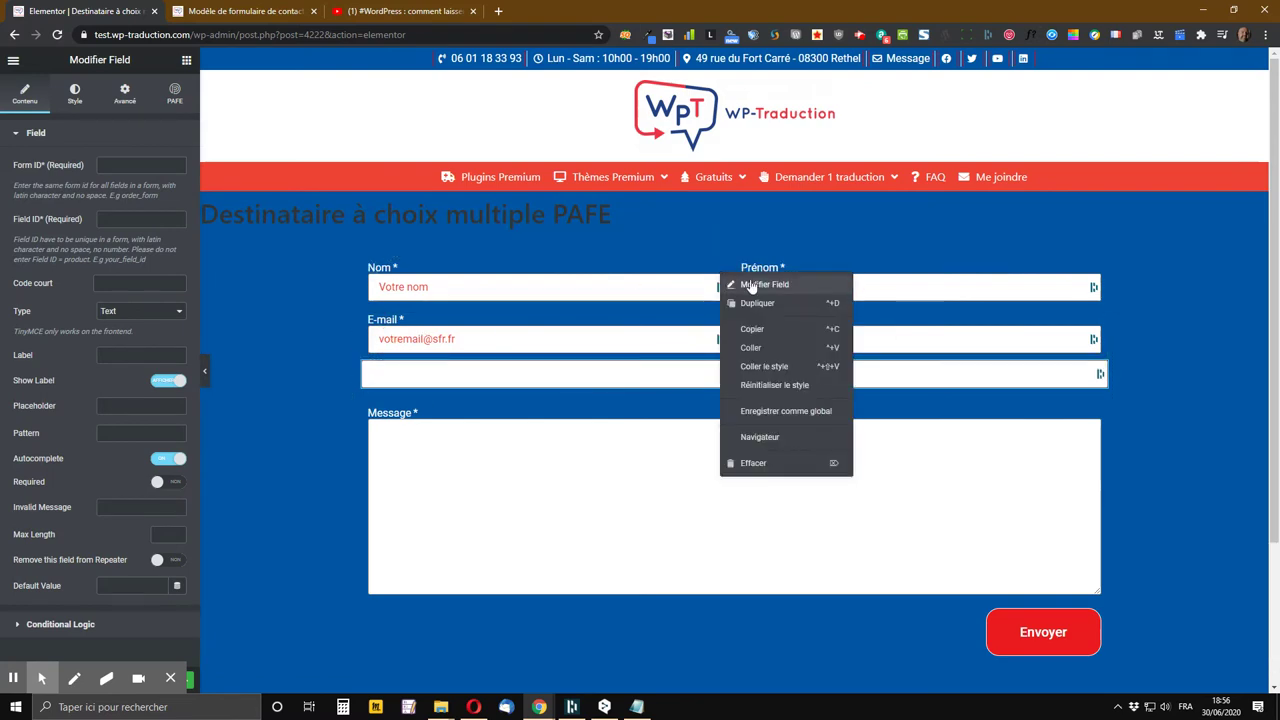
left_click(750, 285)
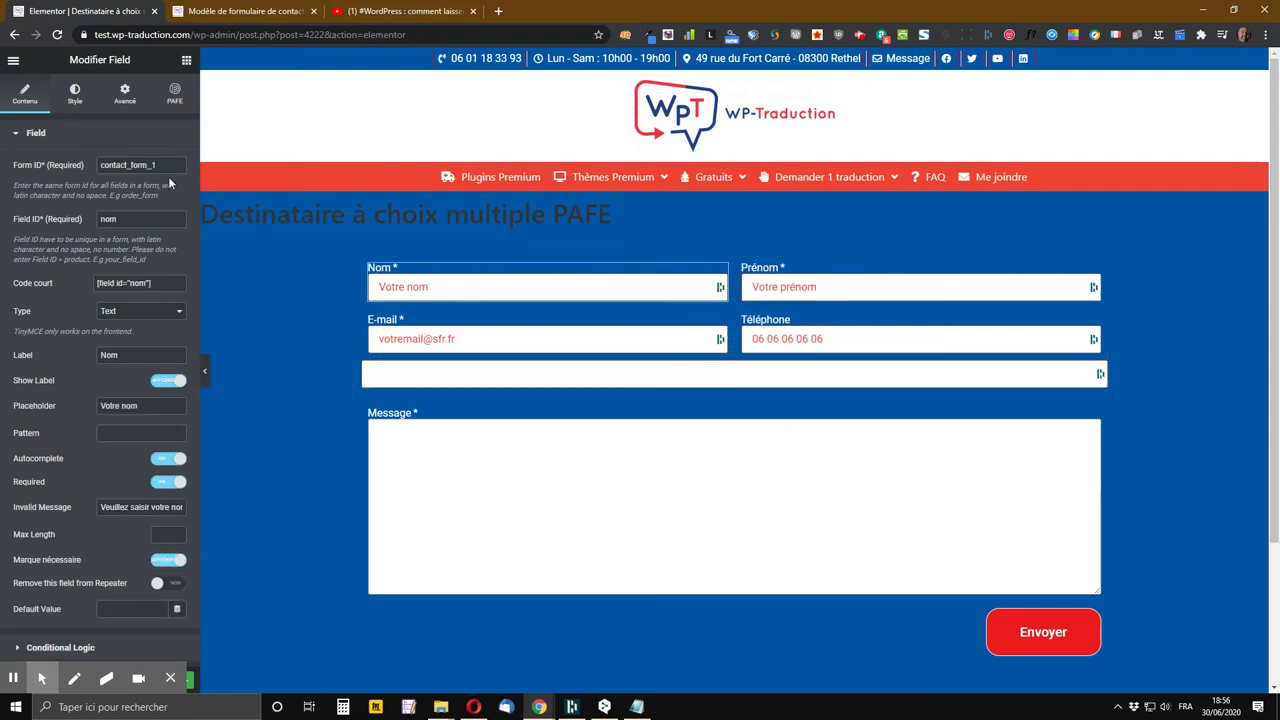
left_click_drag(172, 165, 102, 165)
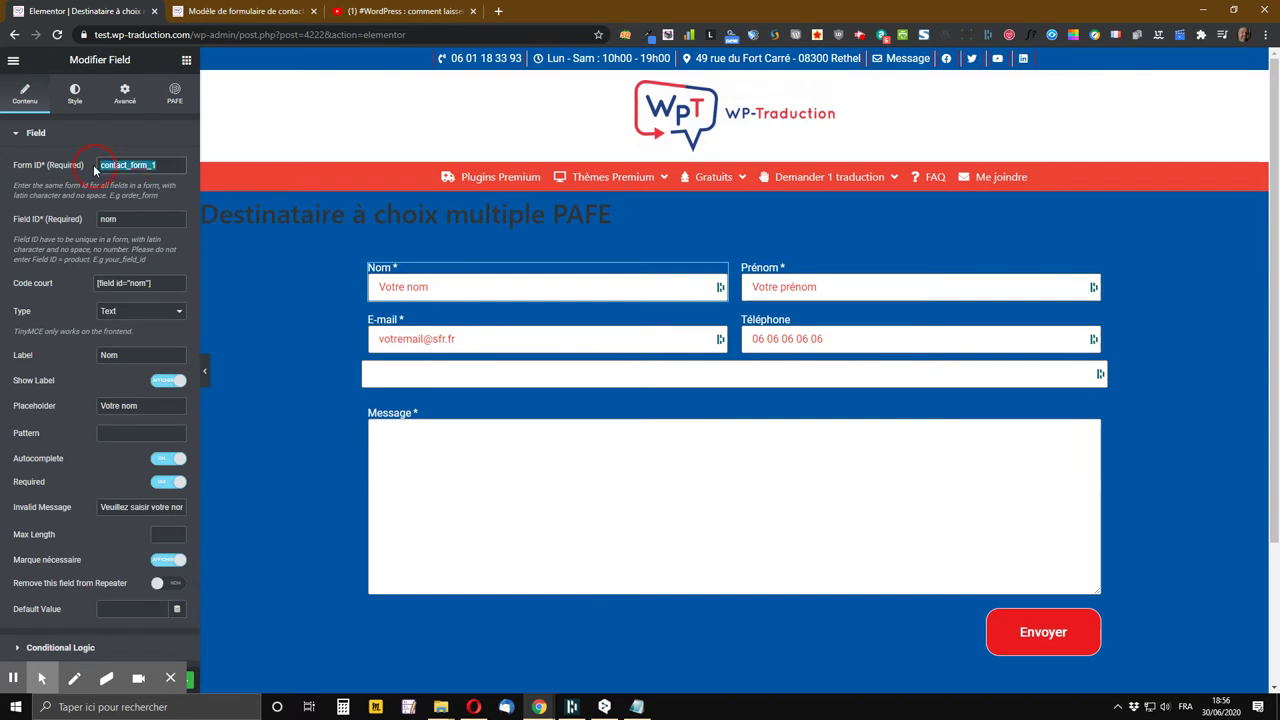
right_click(128, 169)
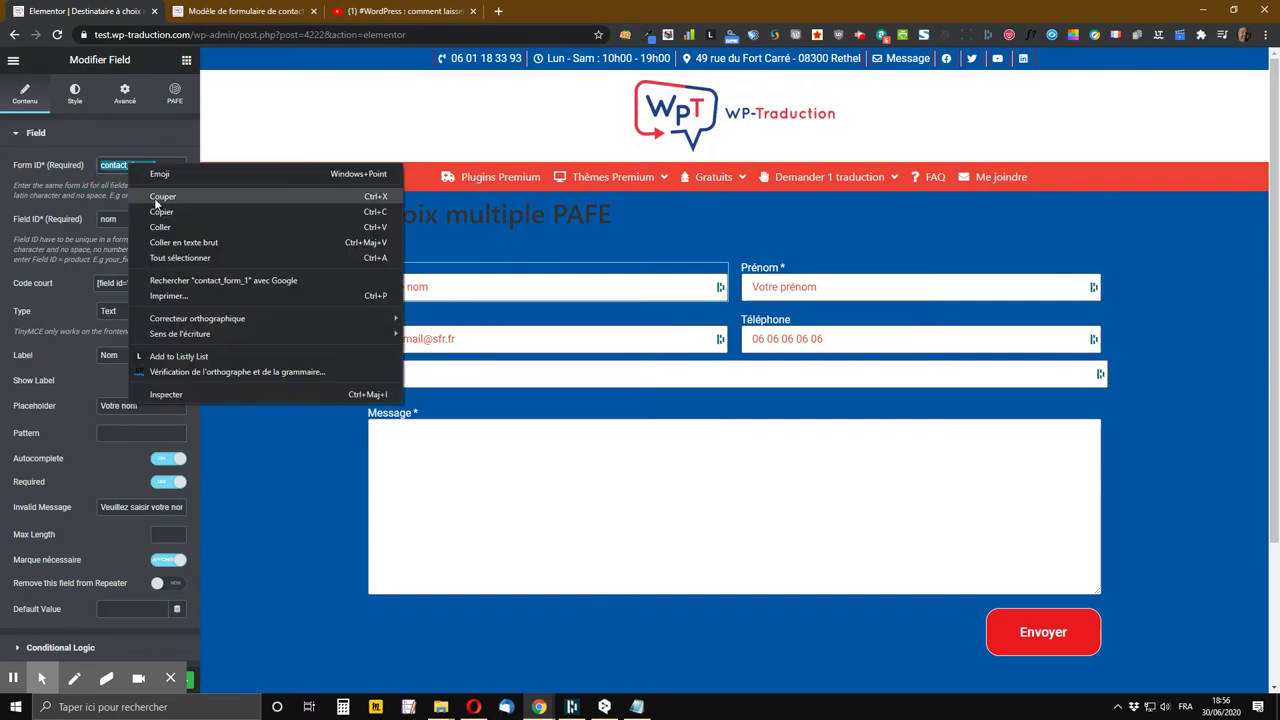
left_click(163, 211)
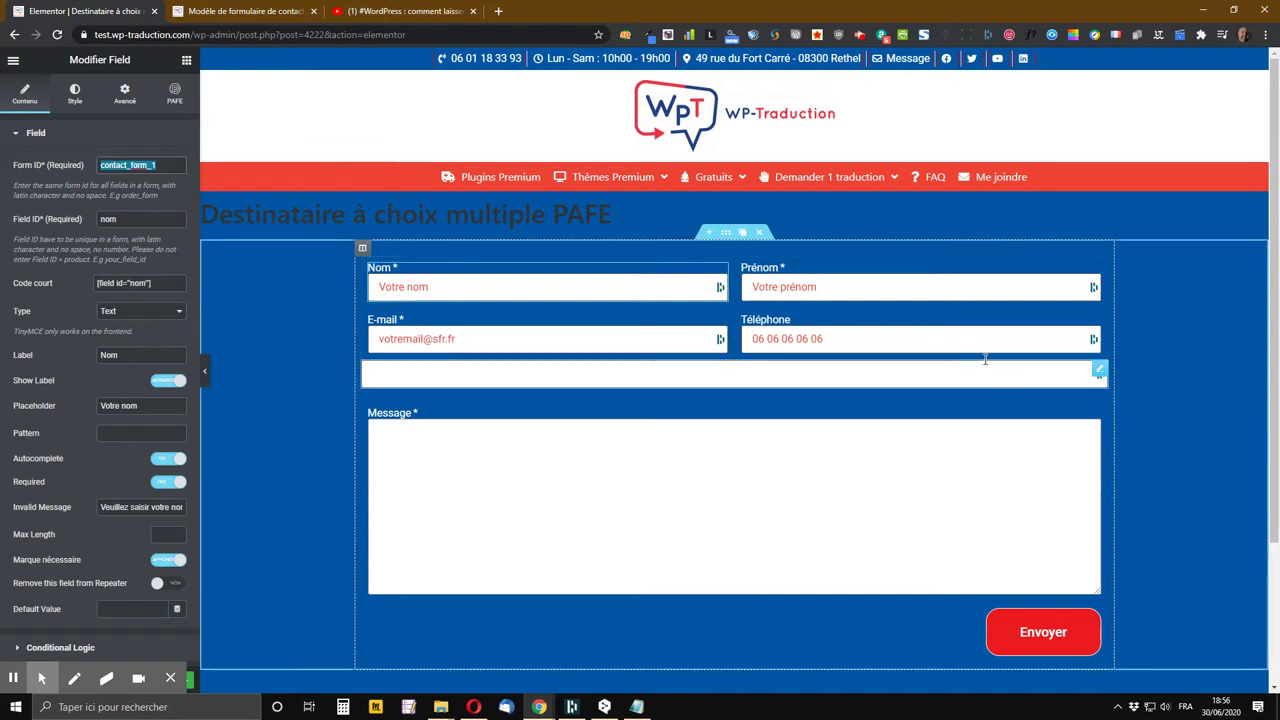
Give the new field Form ID contact_form_1 and Field ID destinataire
right_click(1099, 372)
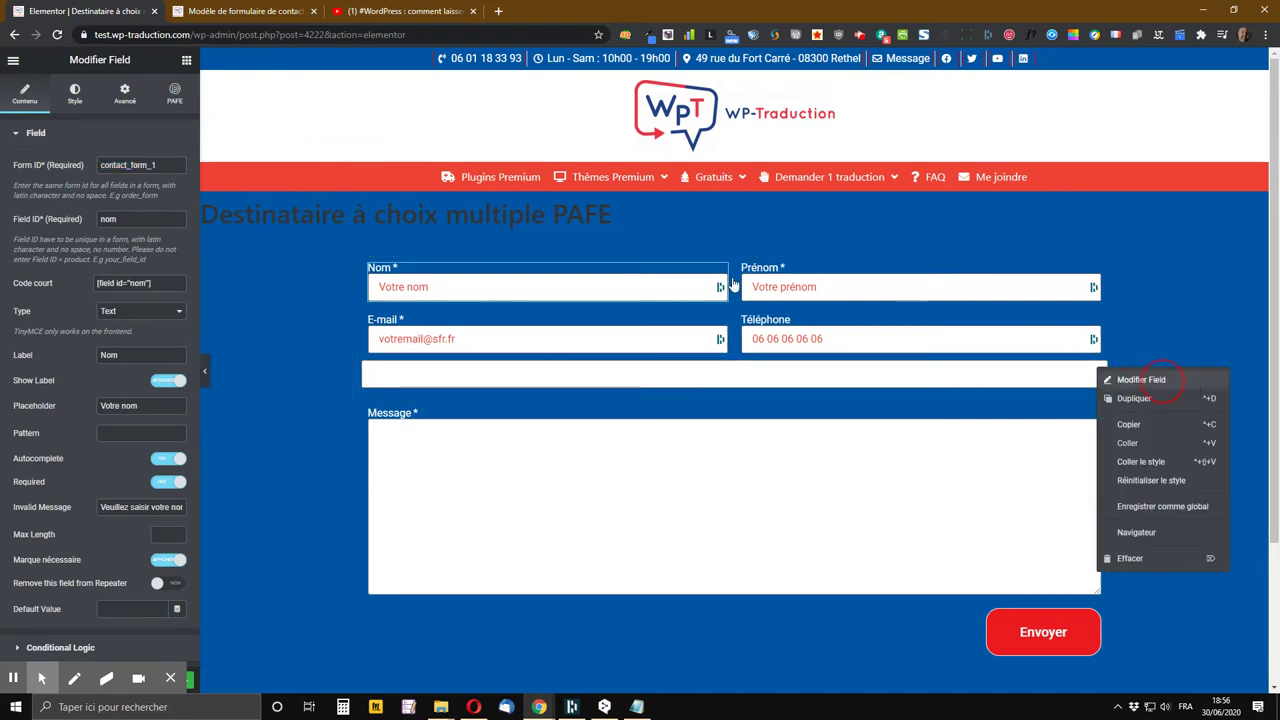
left_click(1140, 380)
right_click(124, 163)
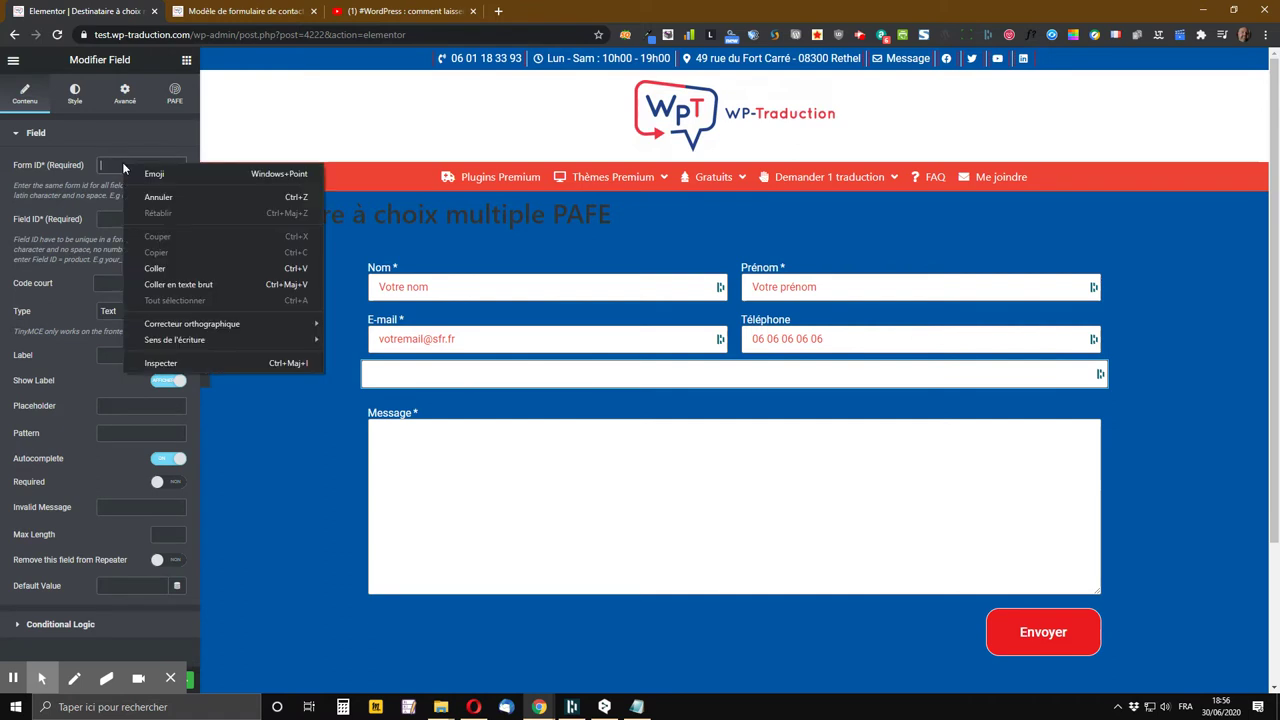
left_click(170, 251)
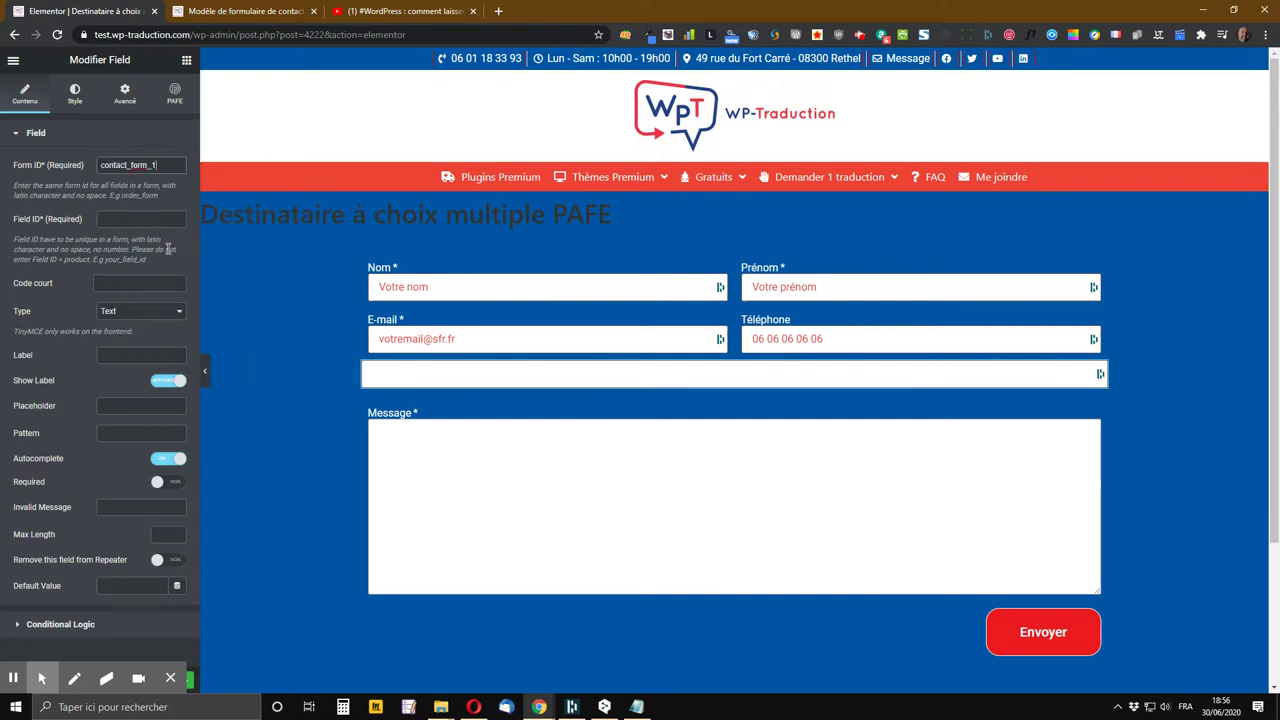
key("Tab")
type("destinataire")
key("Tab")
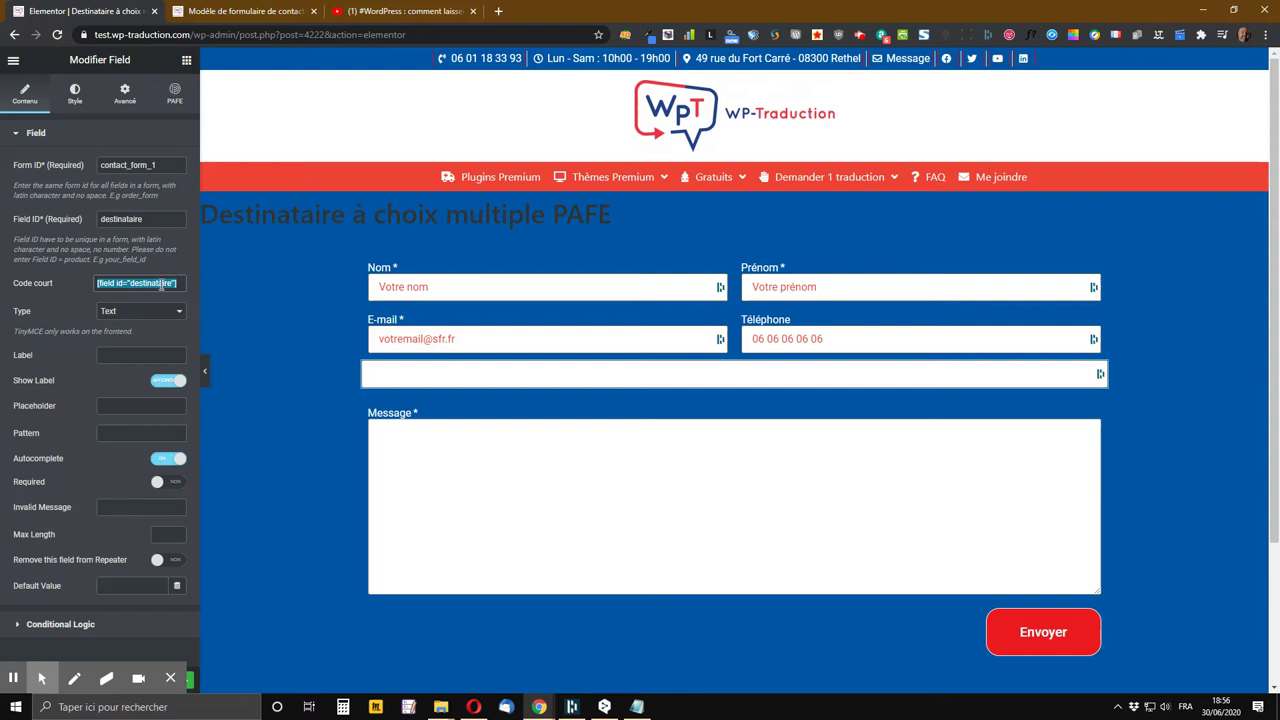
Copy the field's [field id="destinataire"] shortcode
right_click(160, 288)
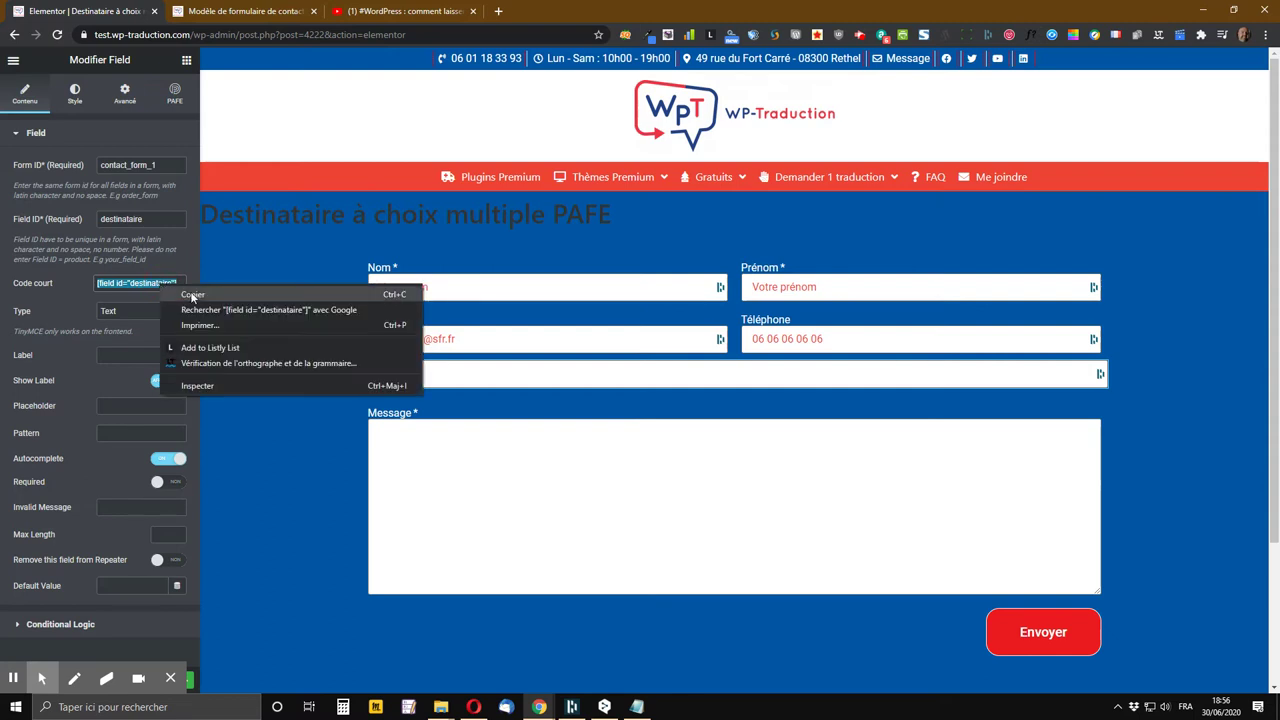
left_click(198, 299)
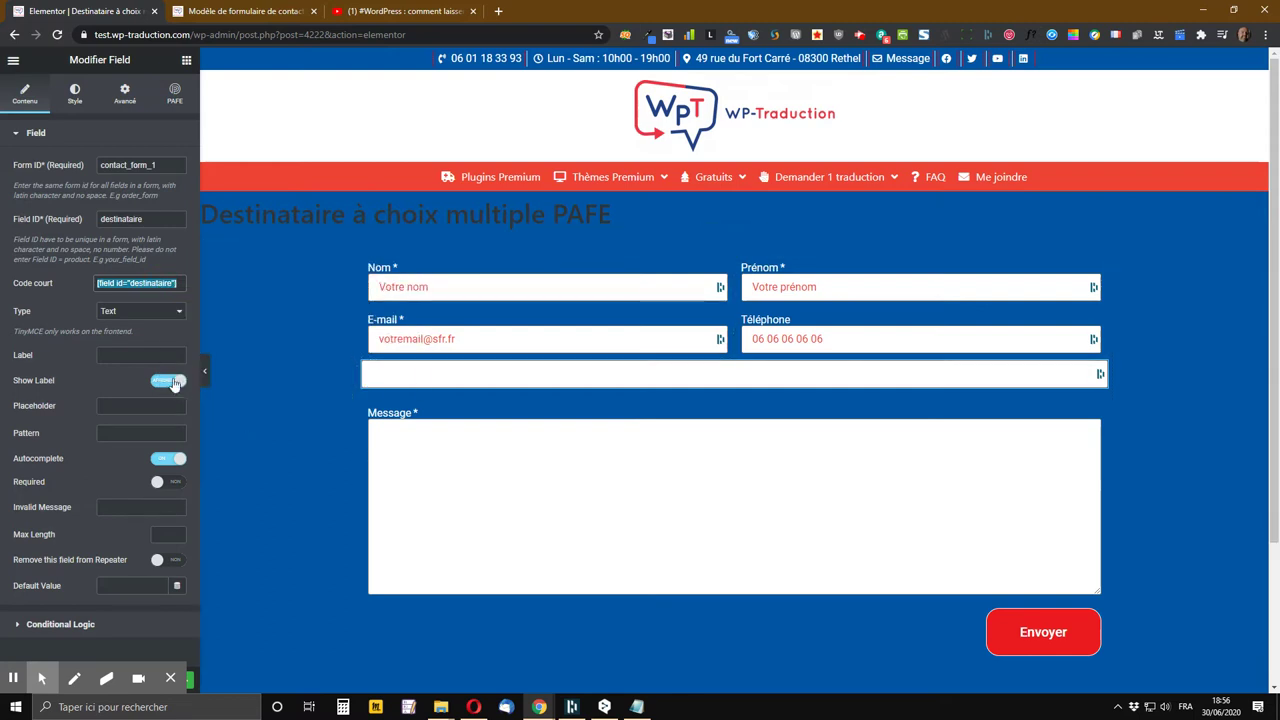
left_click(160, 313)
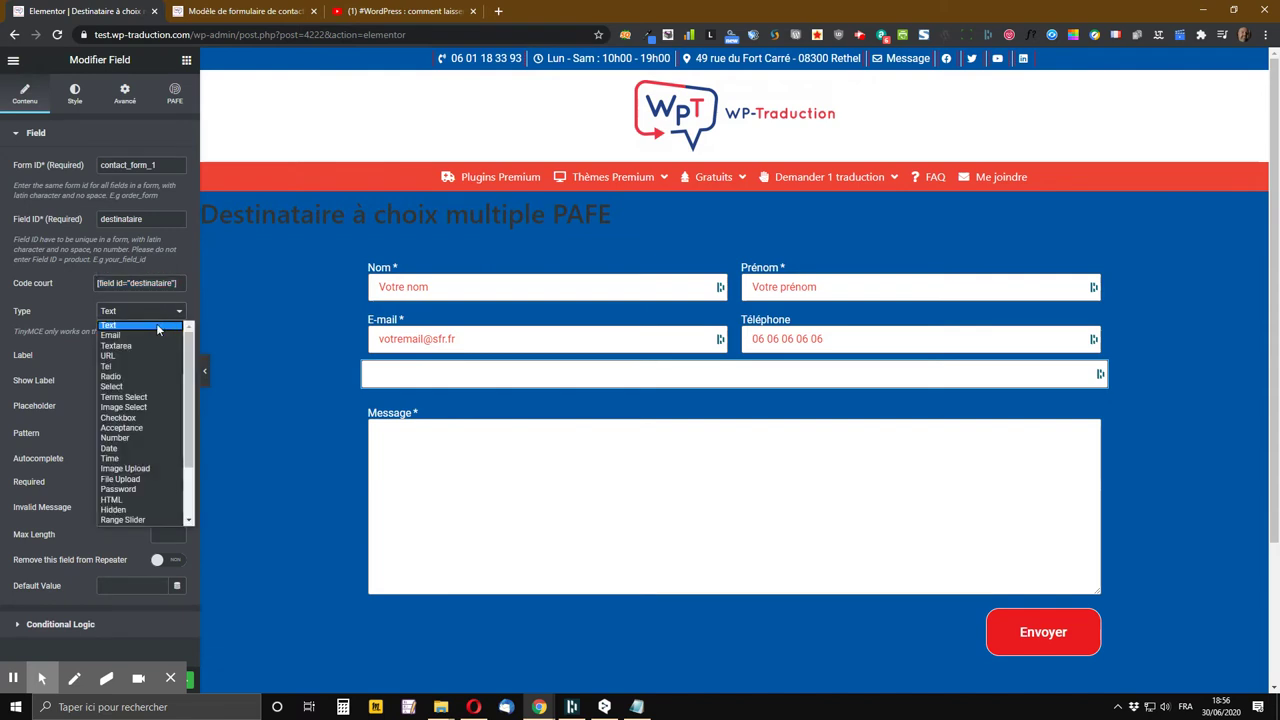
Make the field a Select labelled 'Objet de votre demande'
left_click(147, 386)
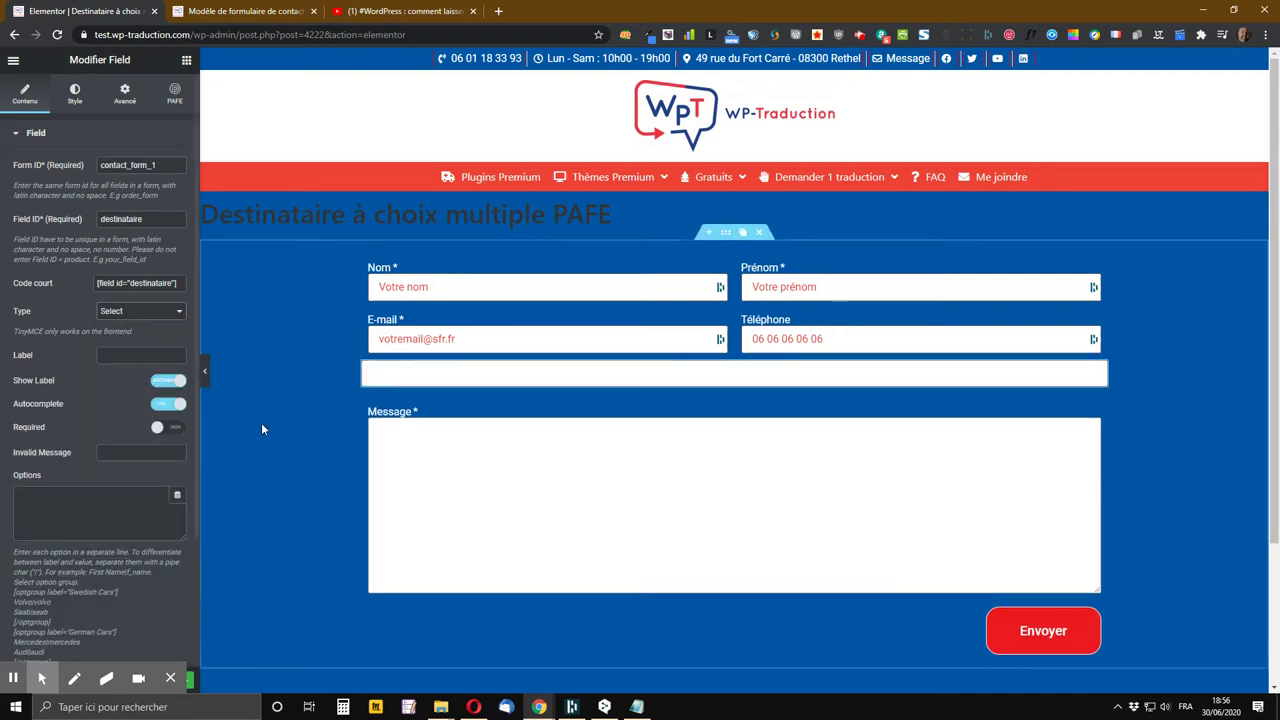
left_click(148, 352)
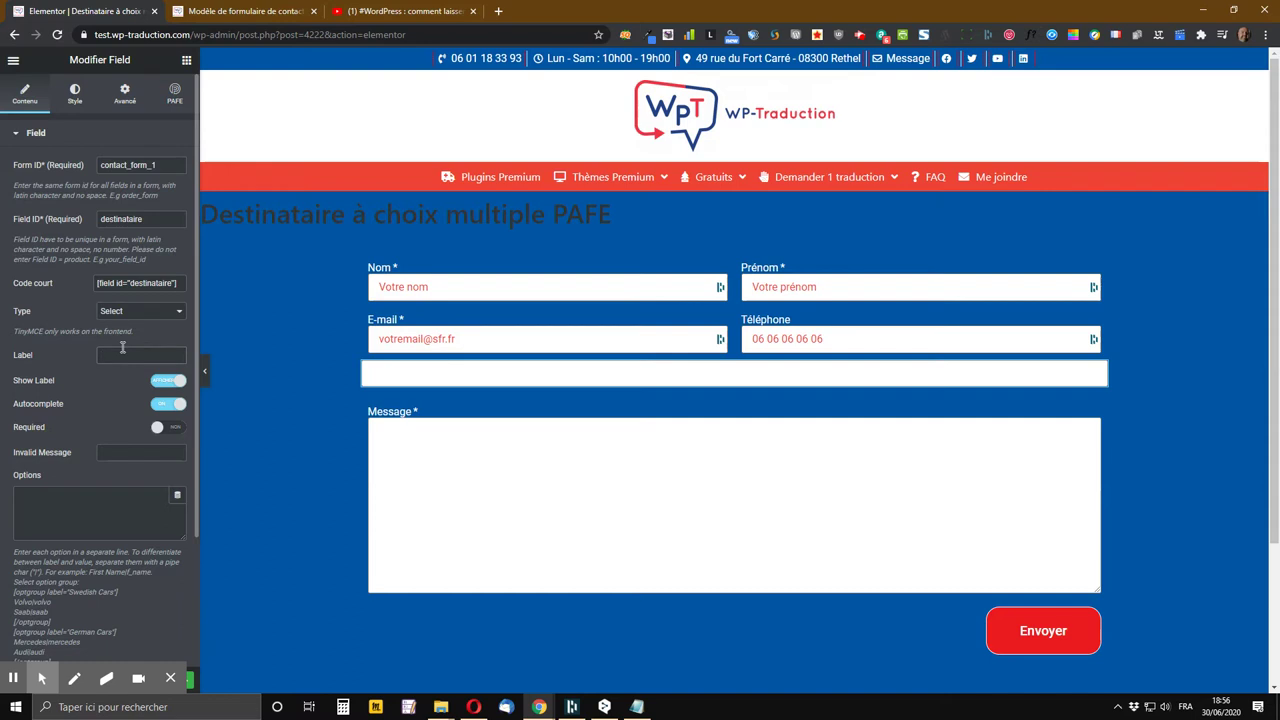
type("Obje")
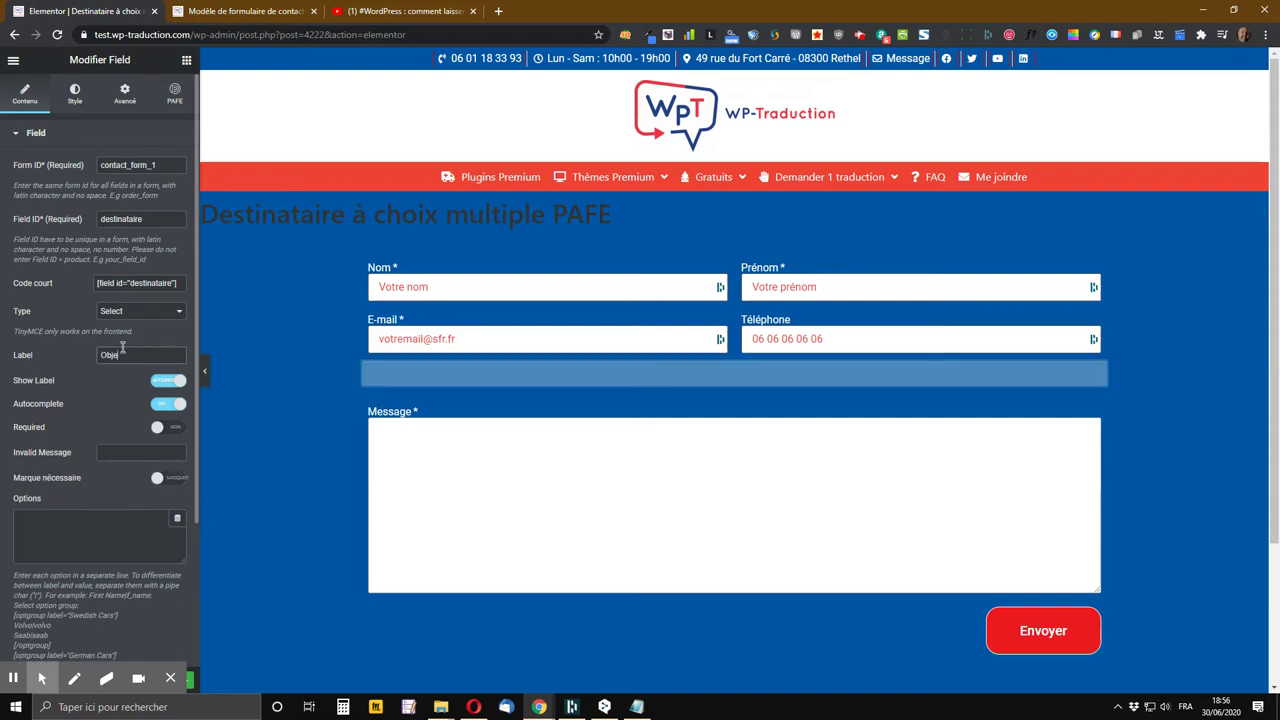
type("t de votre de")
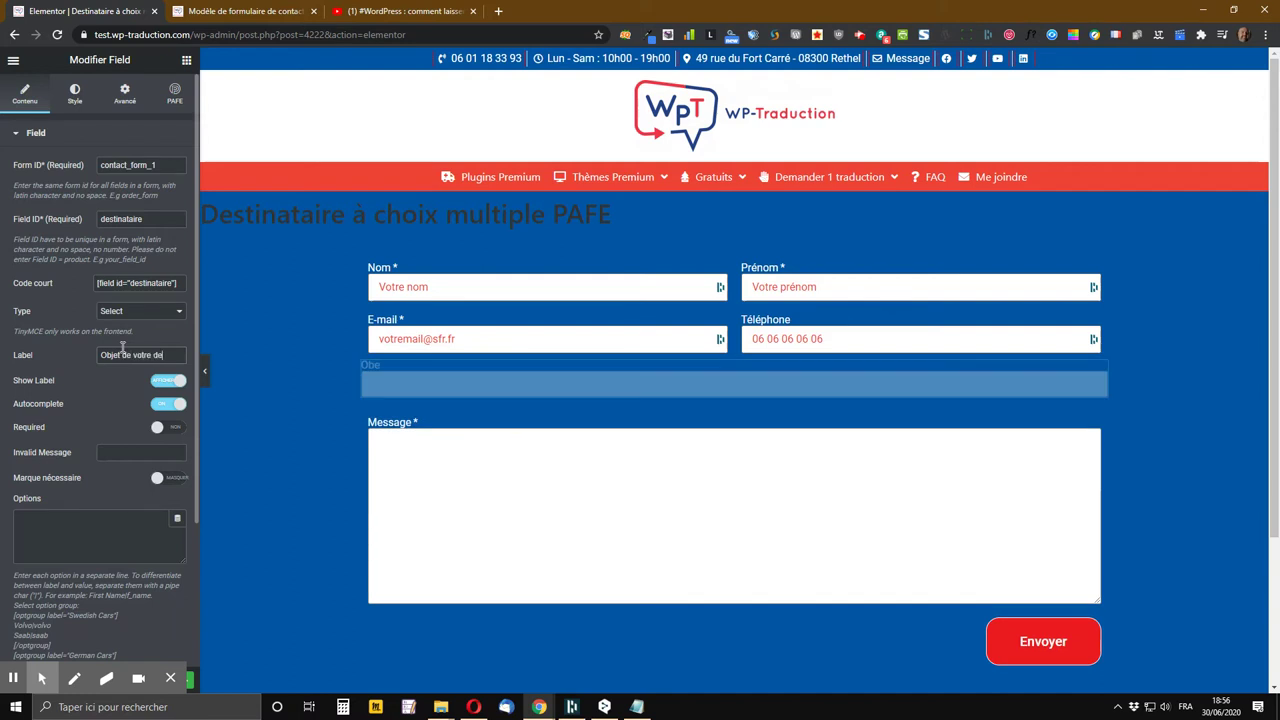
type("mande")
key("Tab")
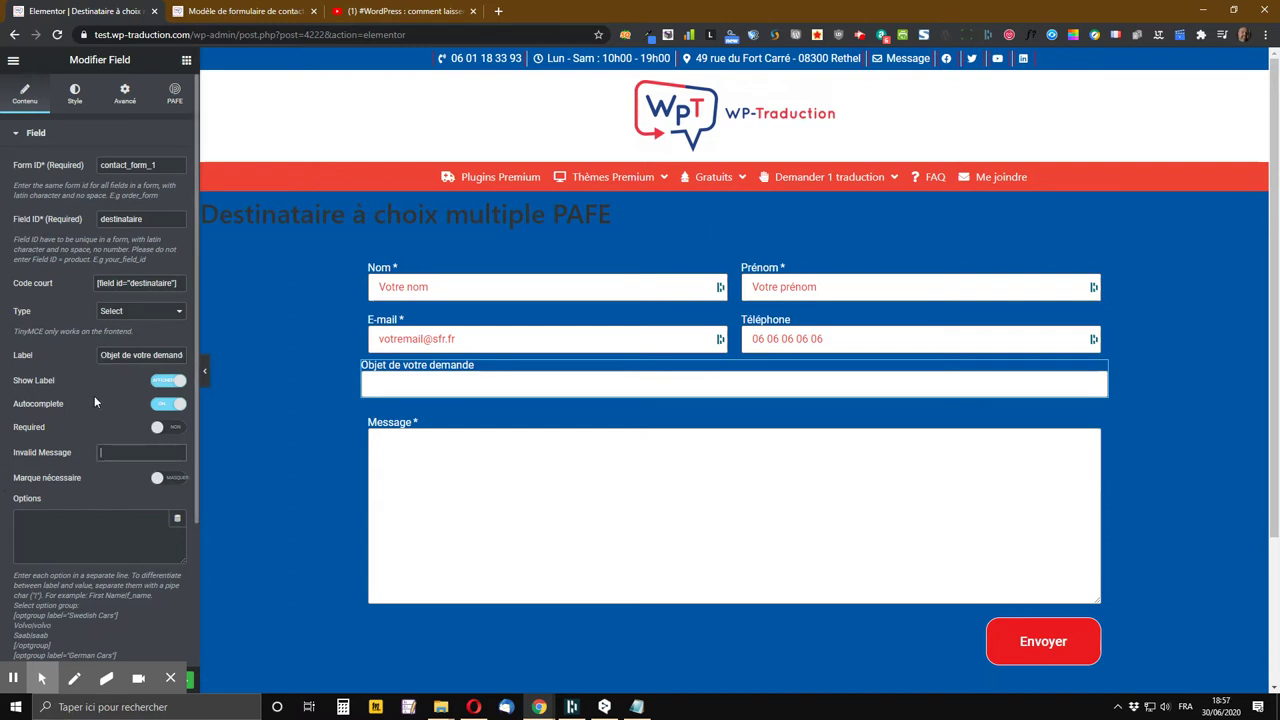
Turn autocomplete off, make it required, with invalid message 'Veuillez choisir un objet'
left_click(155, 403)
left_click(167, 404)
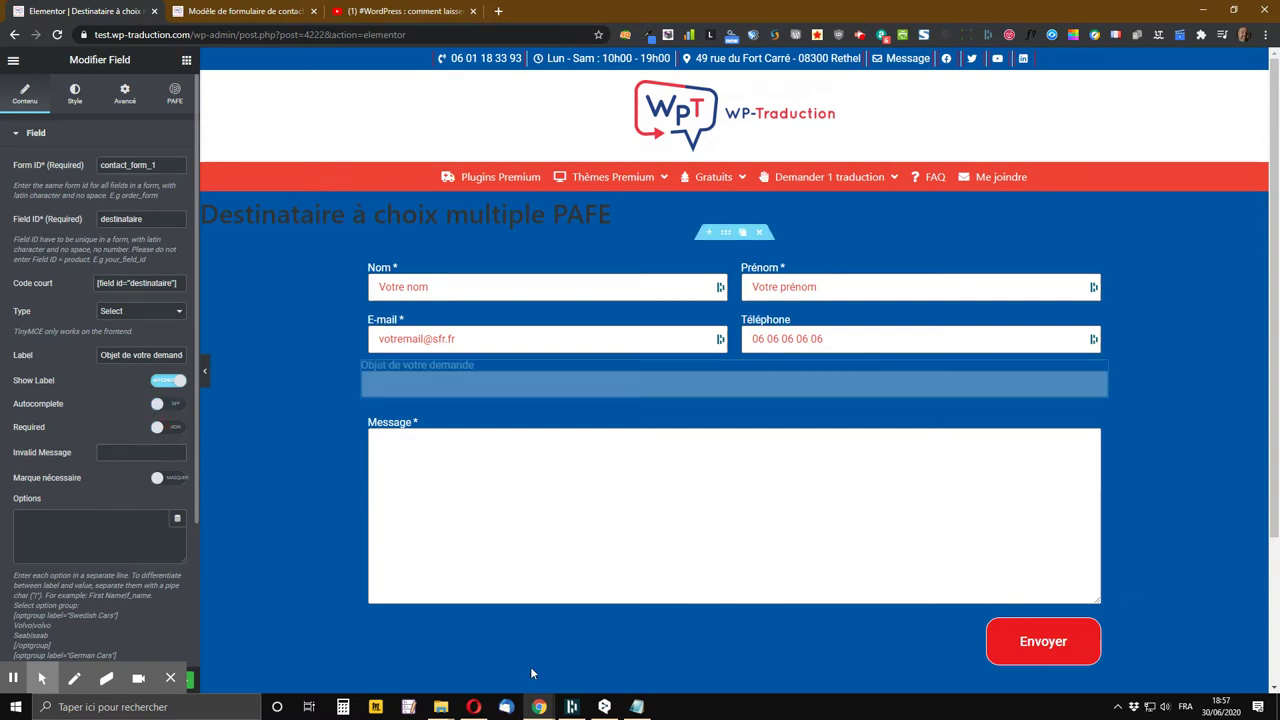
left_click(168, 428)
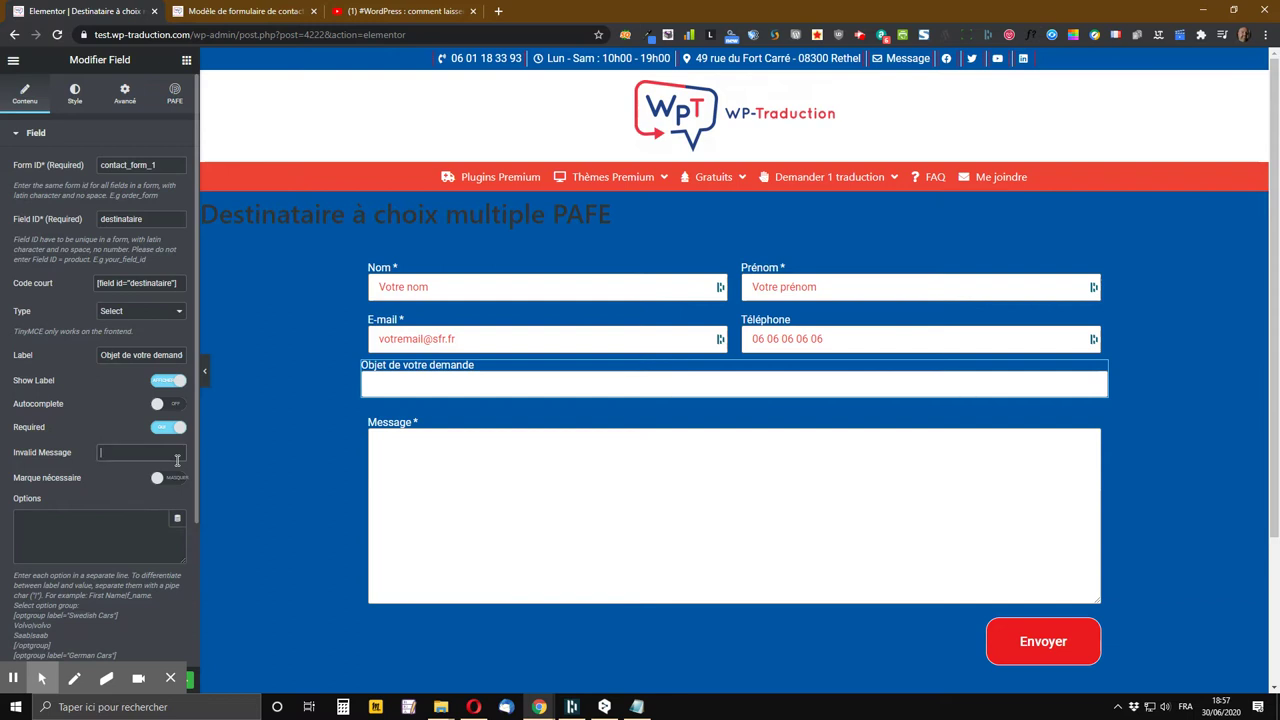
type("Veuille")
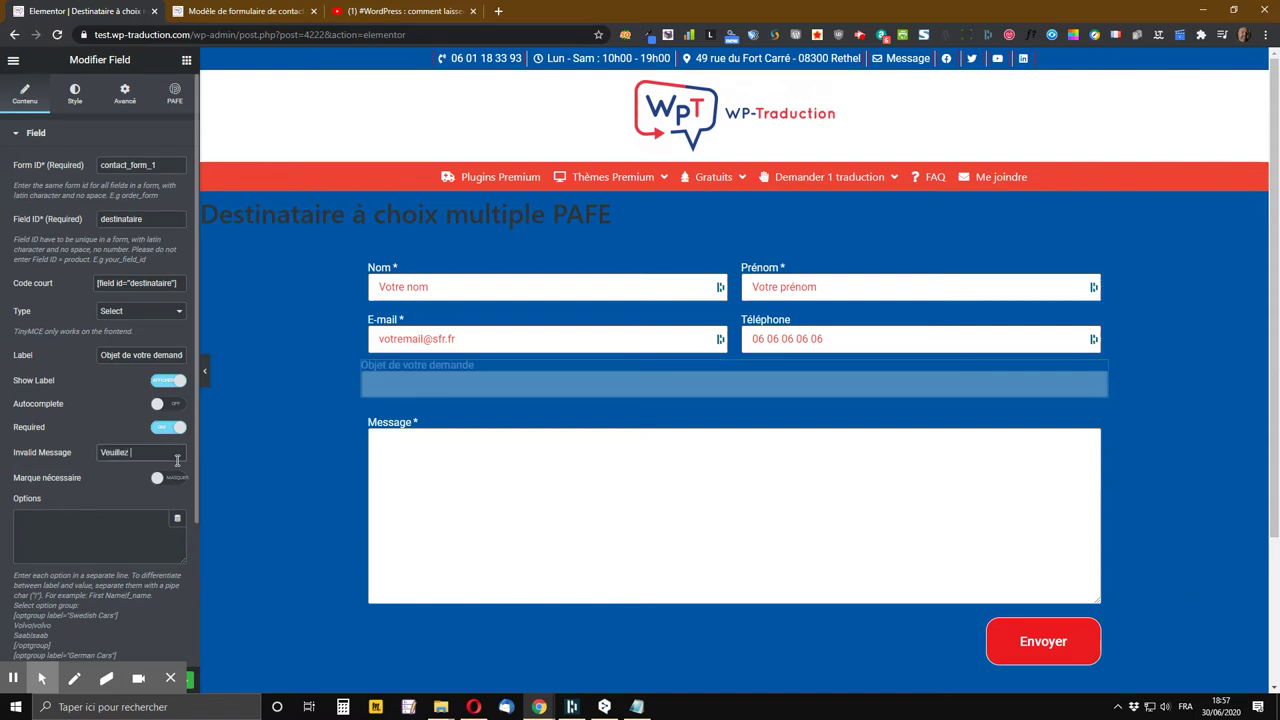
type("z choisir un objet")
Enter option 'Demande de partenariat' paired with the partnership e-mail address, then start a new line
key("Tab")
key("Tab")
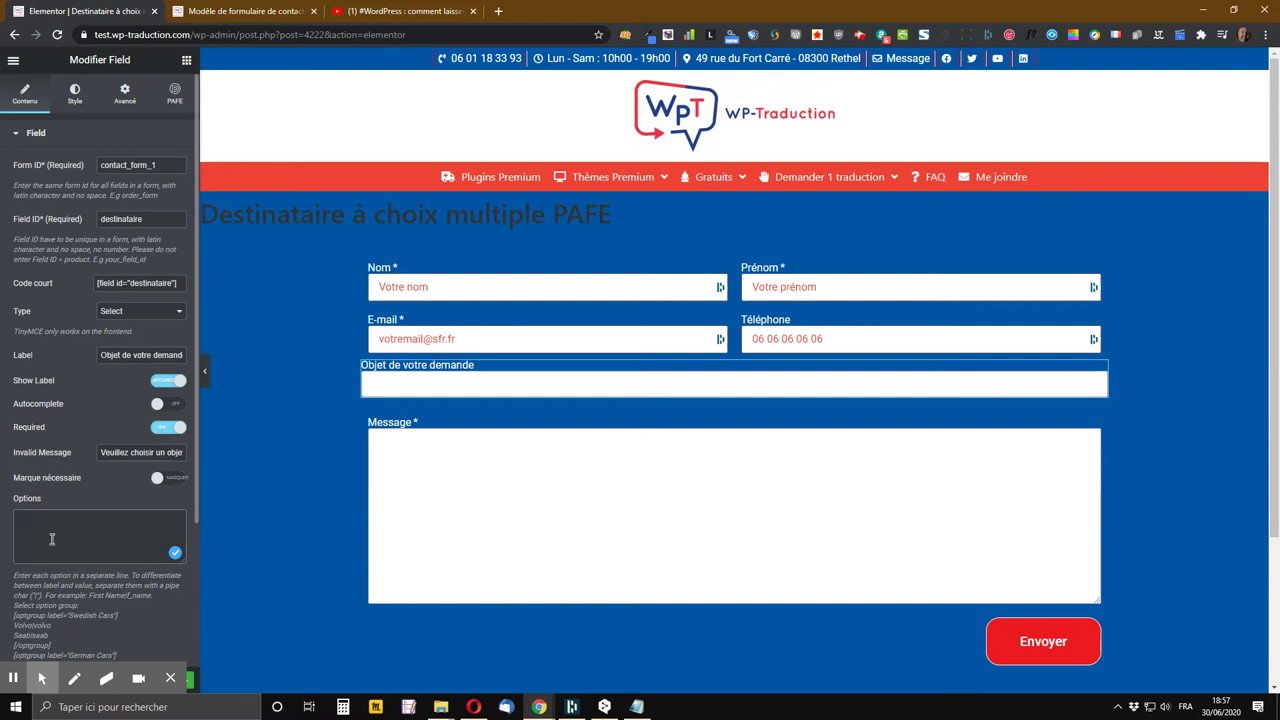
type("Demand")
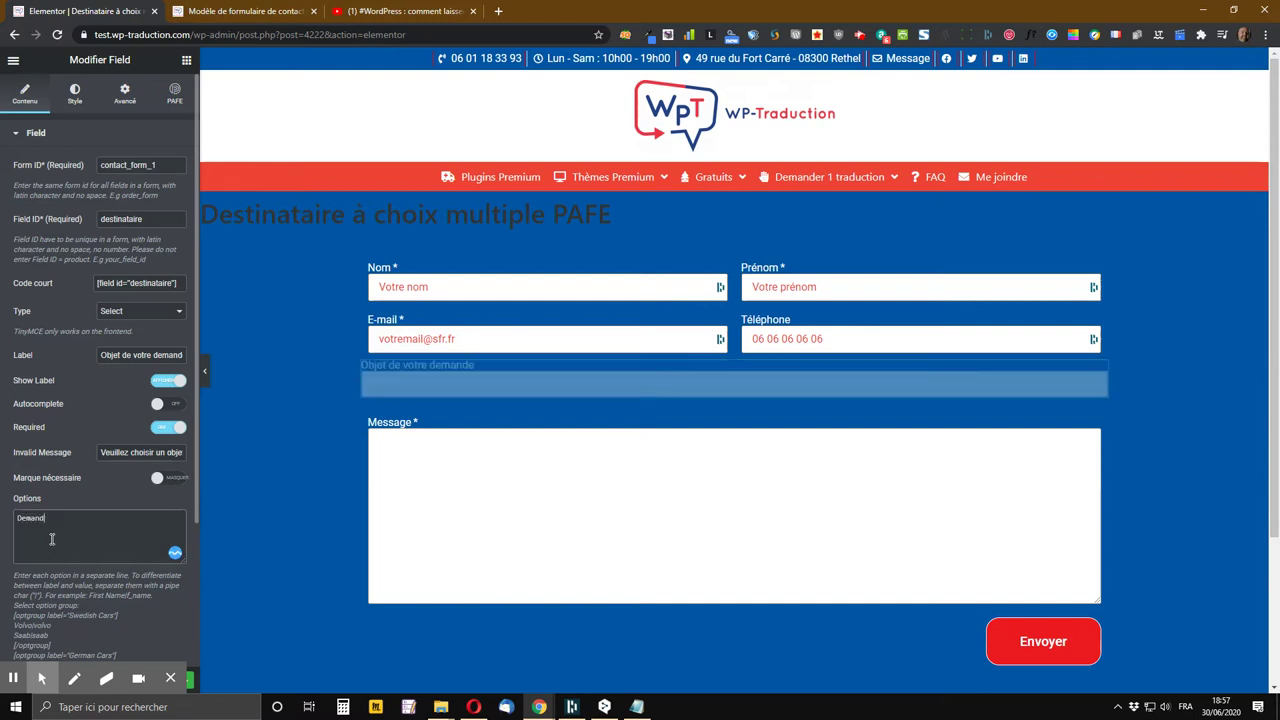
type("e de partenariat")
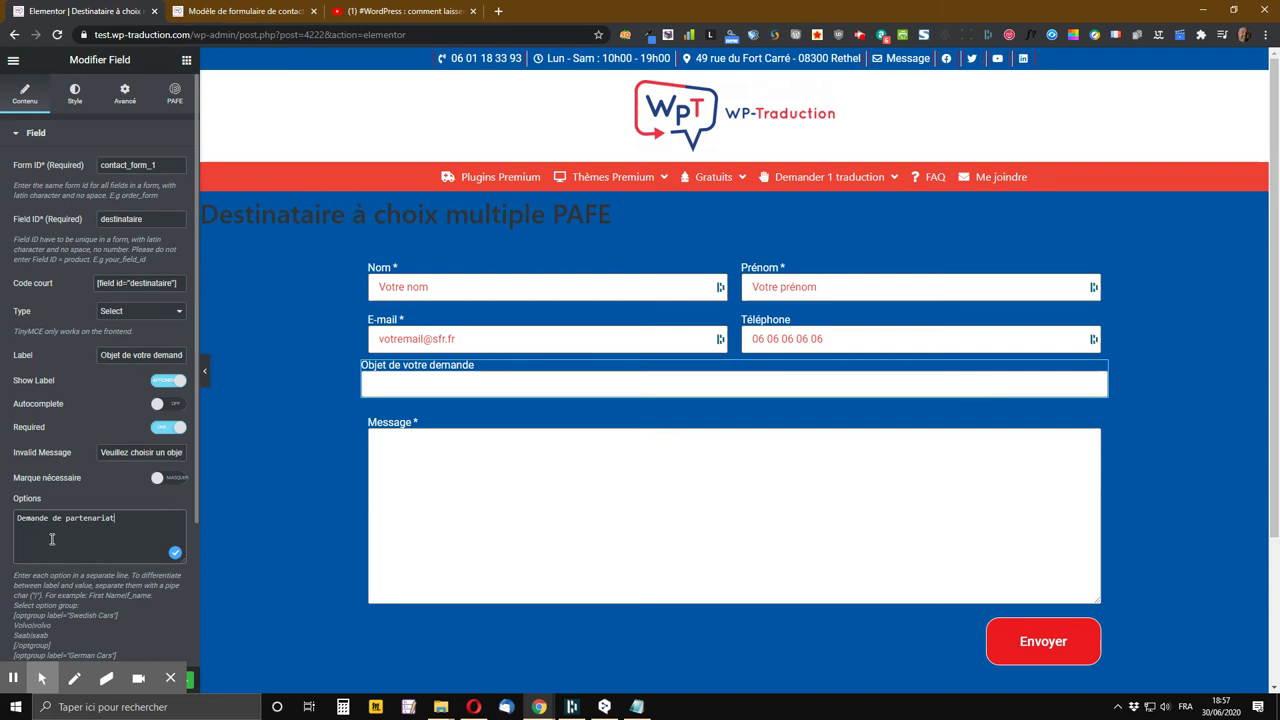
type("|")
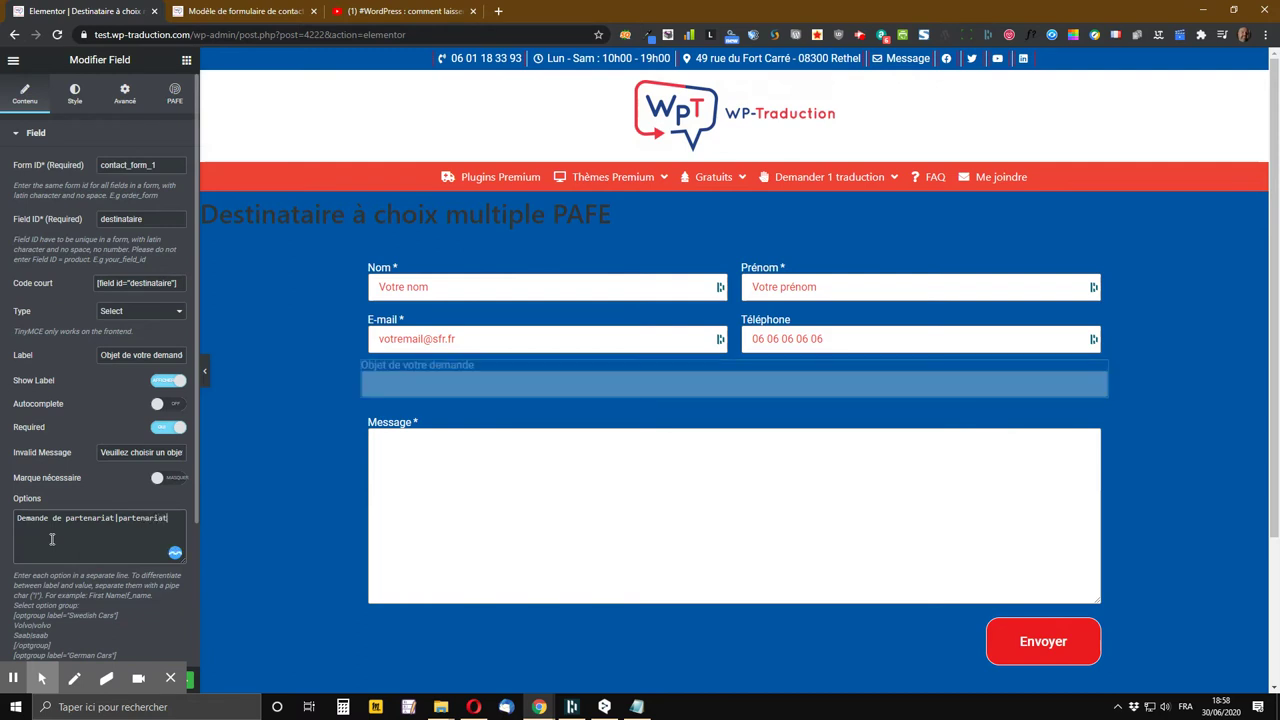
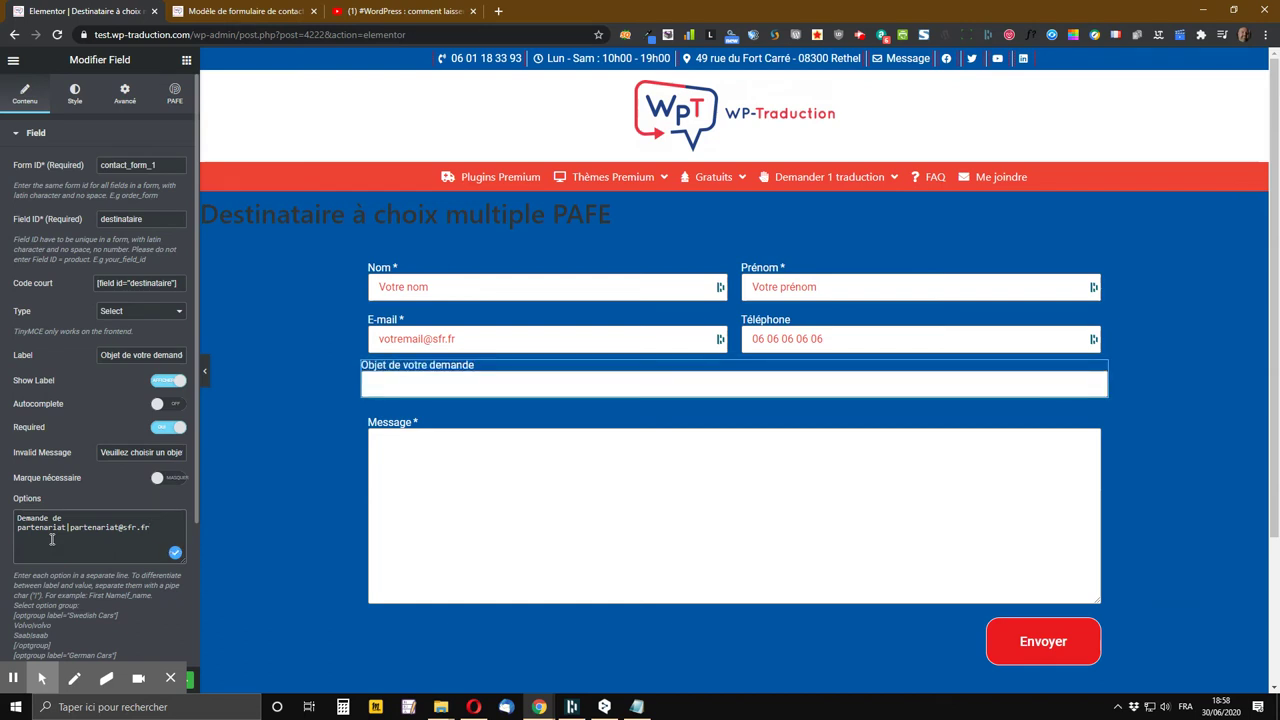
key("Return")
Type option lines 'Demande de renseignements' and 'Demande de devis', each with its own recipient e-mail address
type("Demand")
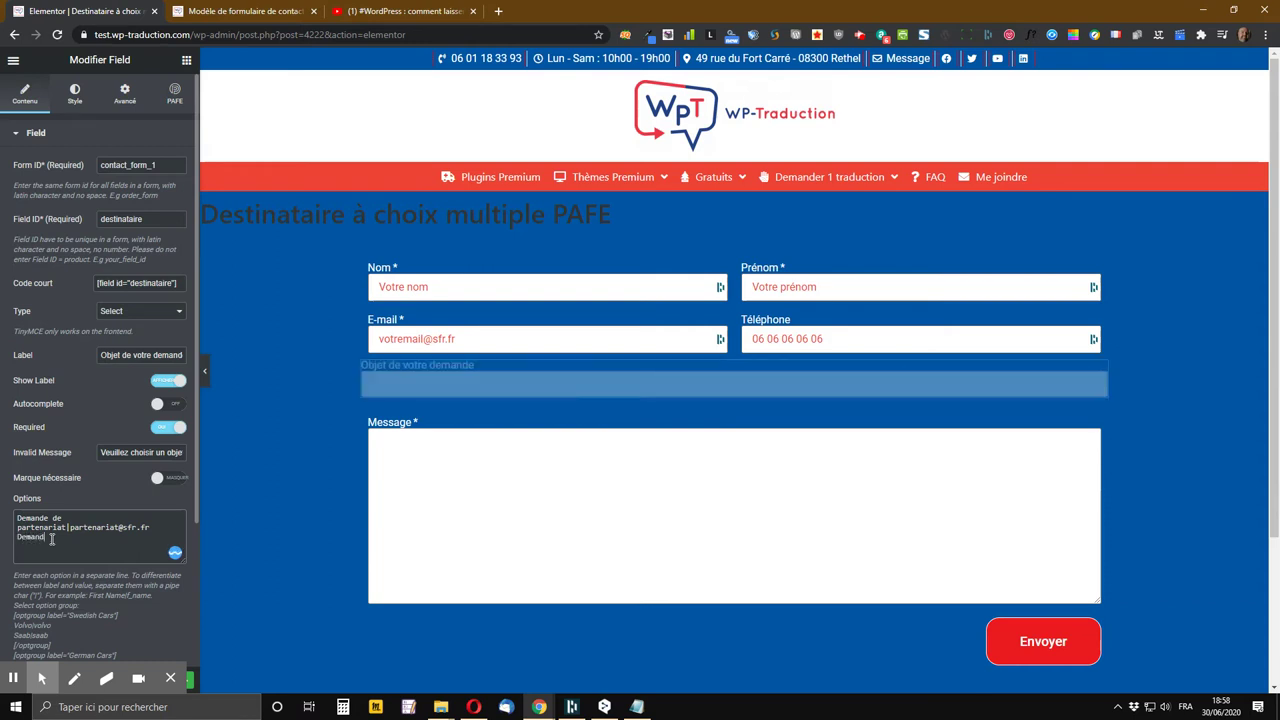
type("e de renseignements")
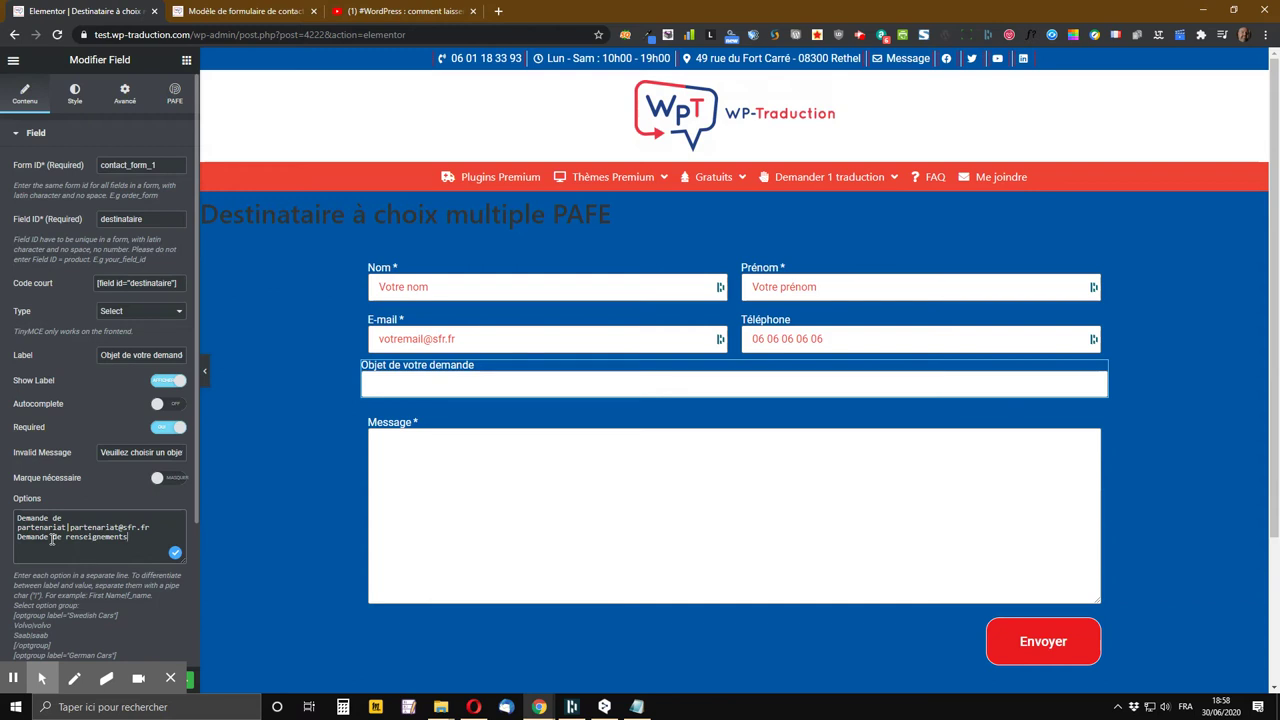
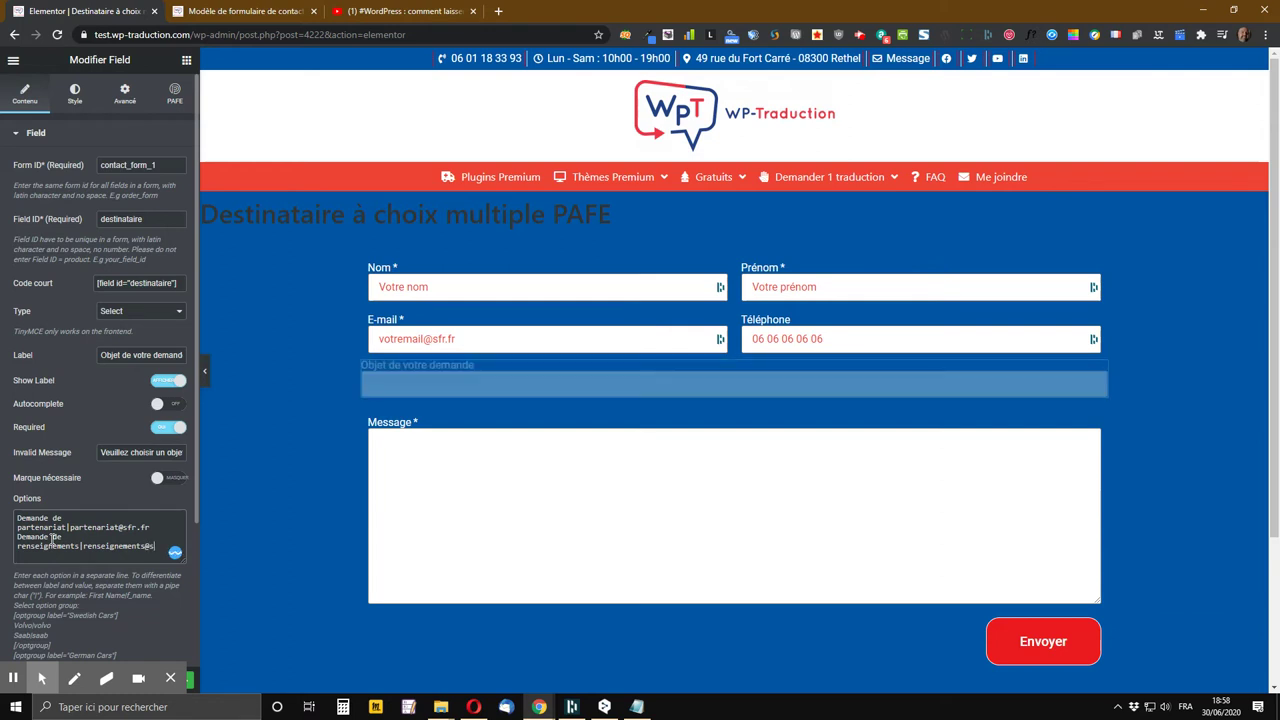
type("Demanded")
type("de")
type(" devis")
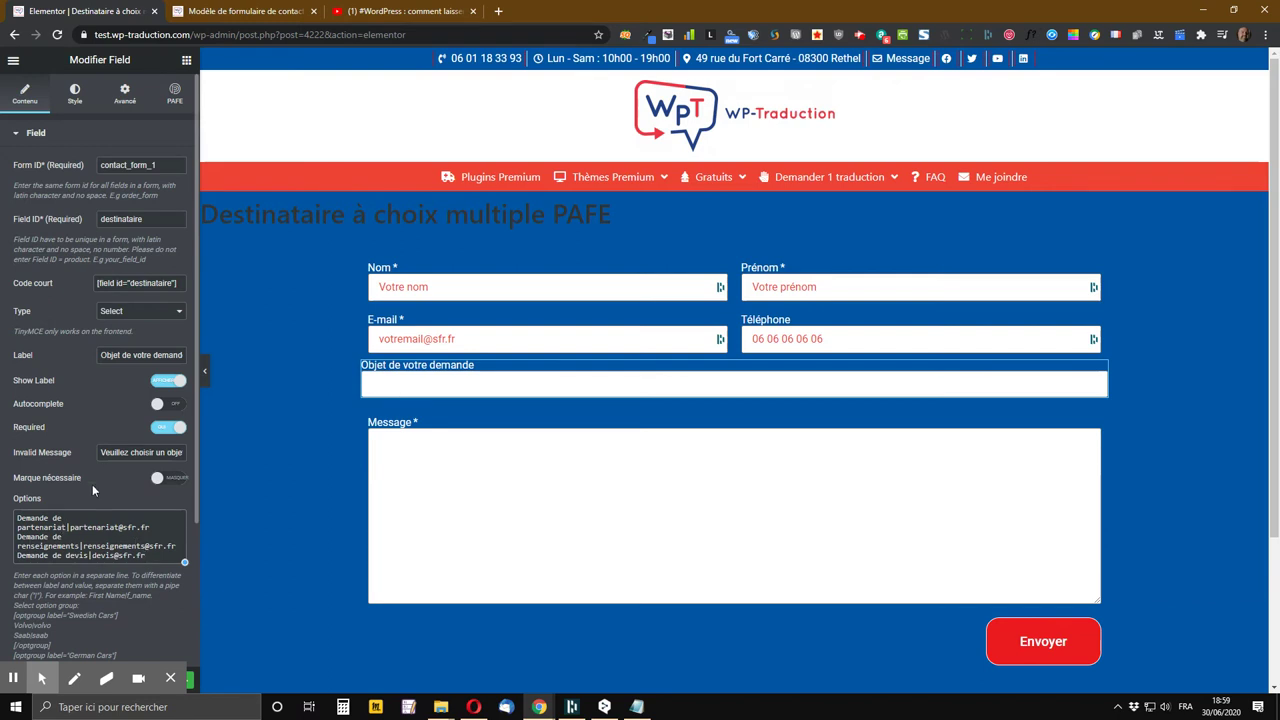
Save the page with Enregistrer le brouillon, then scroll down to the submit button
scroll(86, 486, "down", 4)
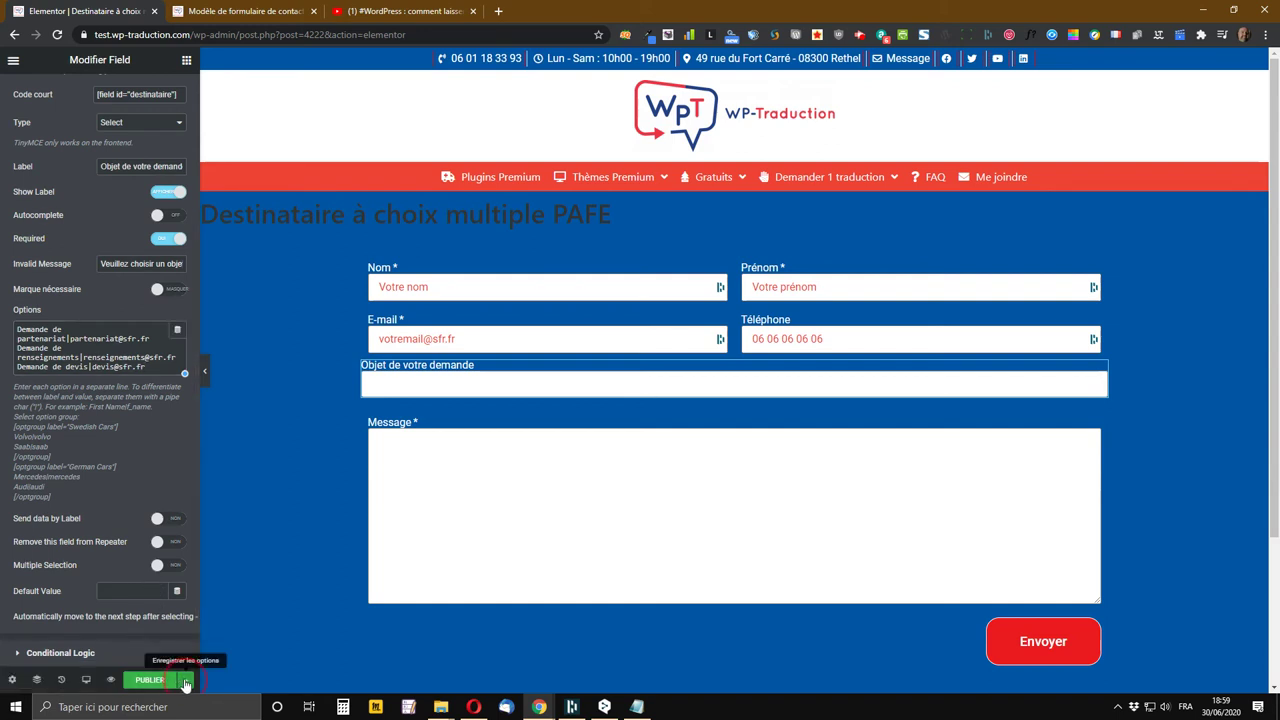
left_click(185, 683)
left_click(82, 624)
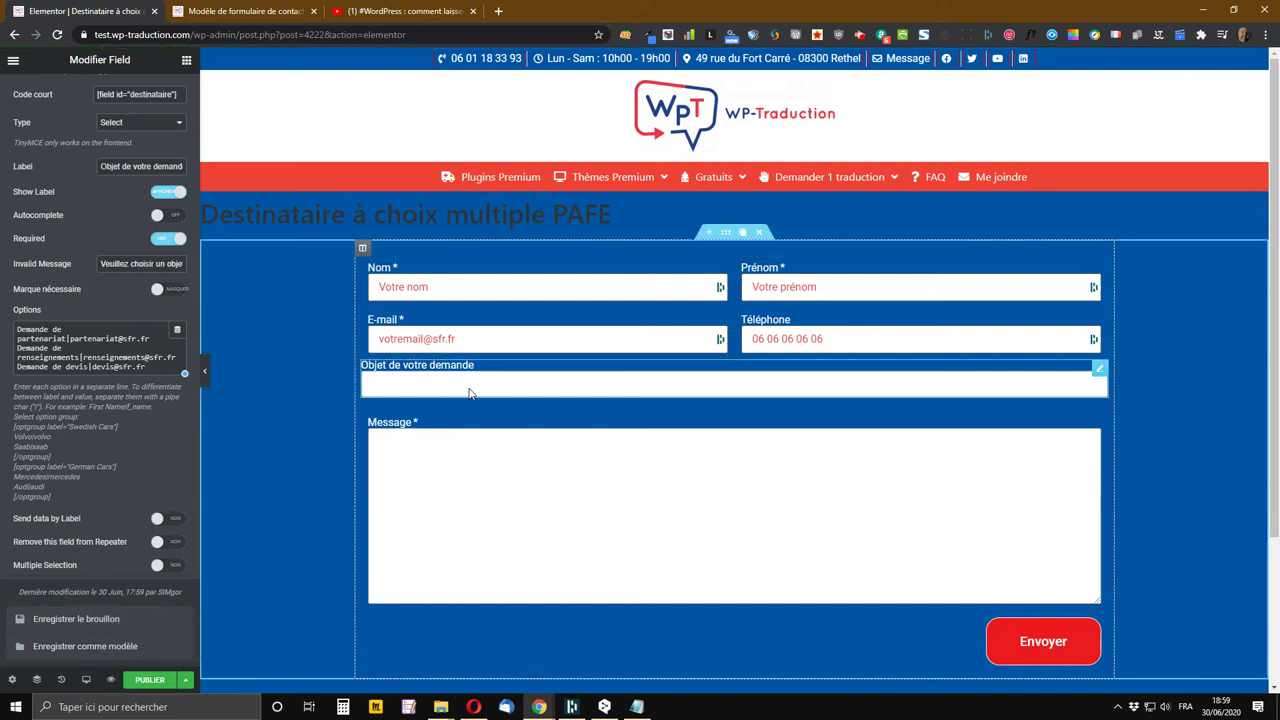
scroll(651, 290, "down", 2)
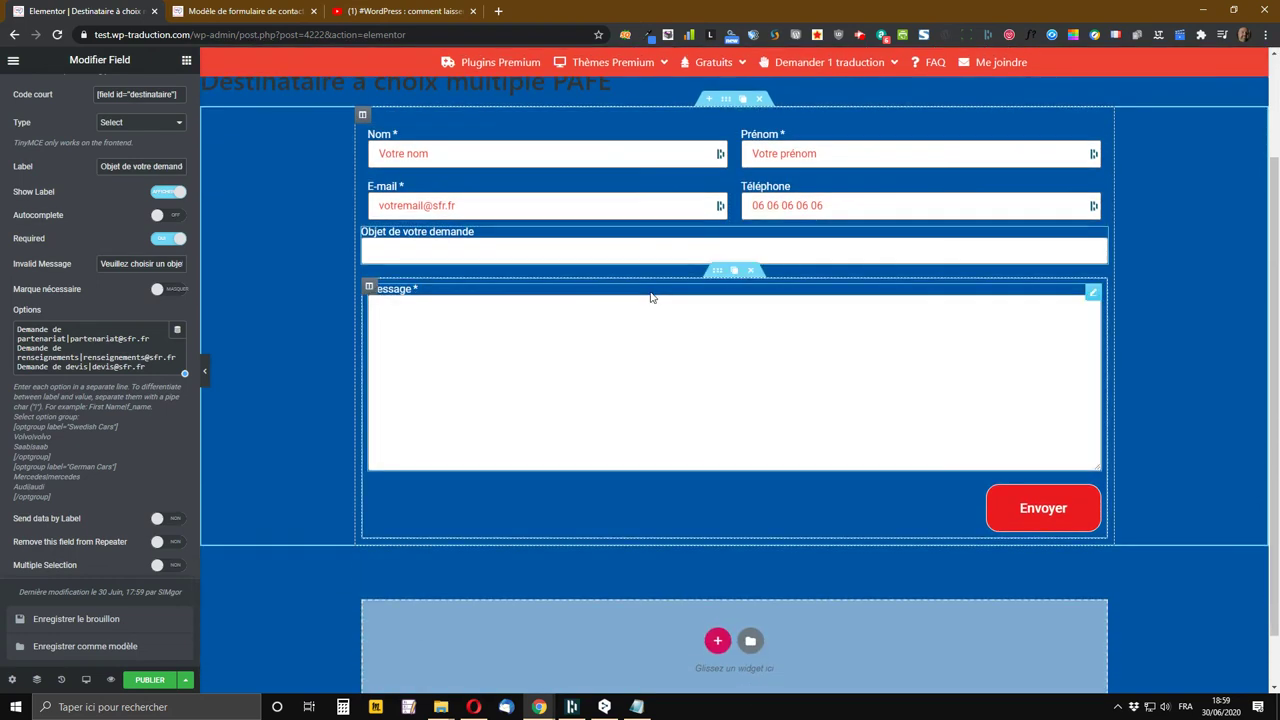
scroll(651, 297, "down", 1)
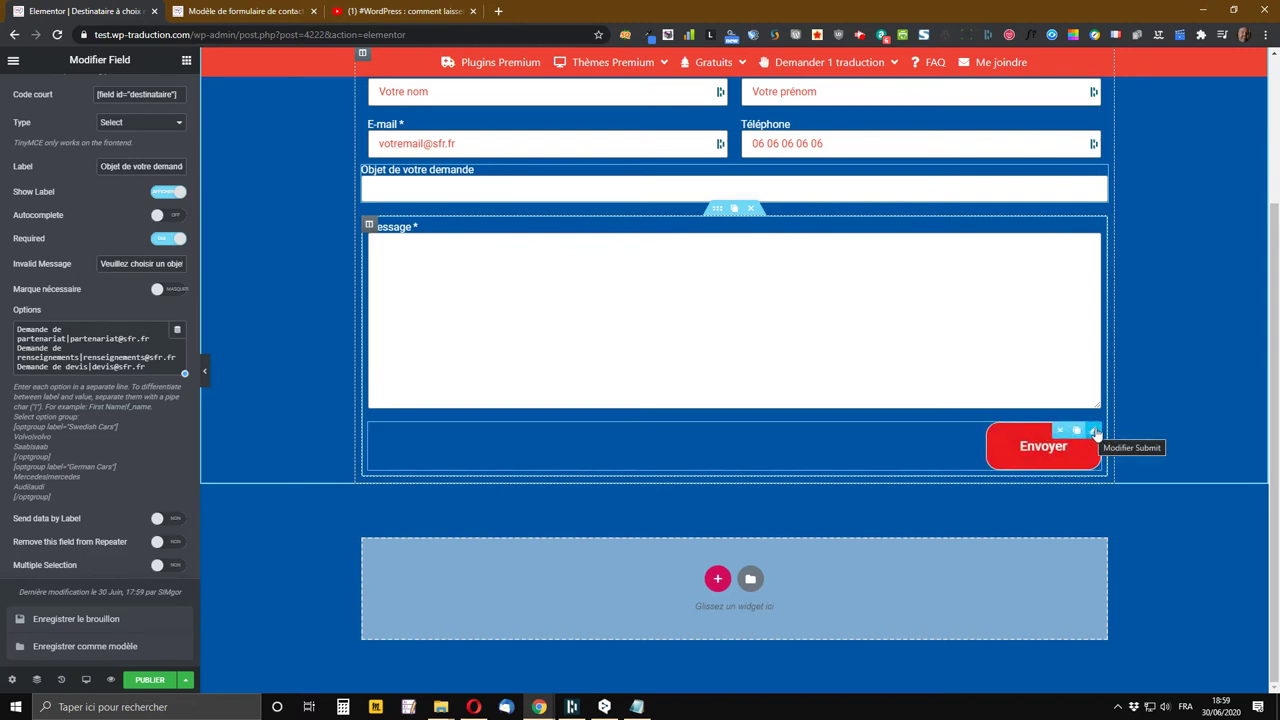
Edit the Envoyer button's settings and expand Actions après envoi and its Email section
right_click(1095, 432)
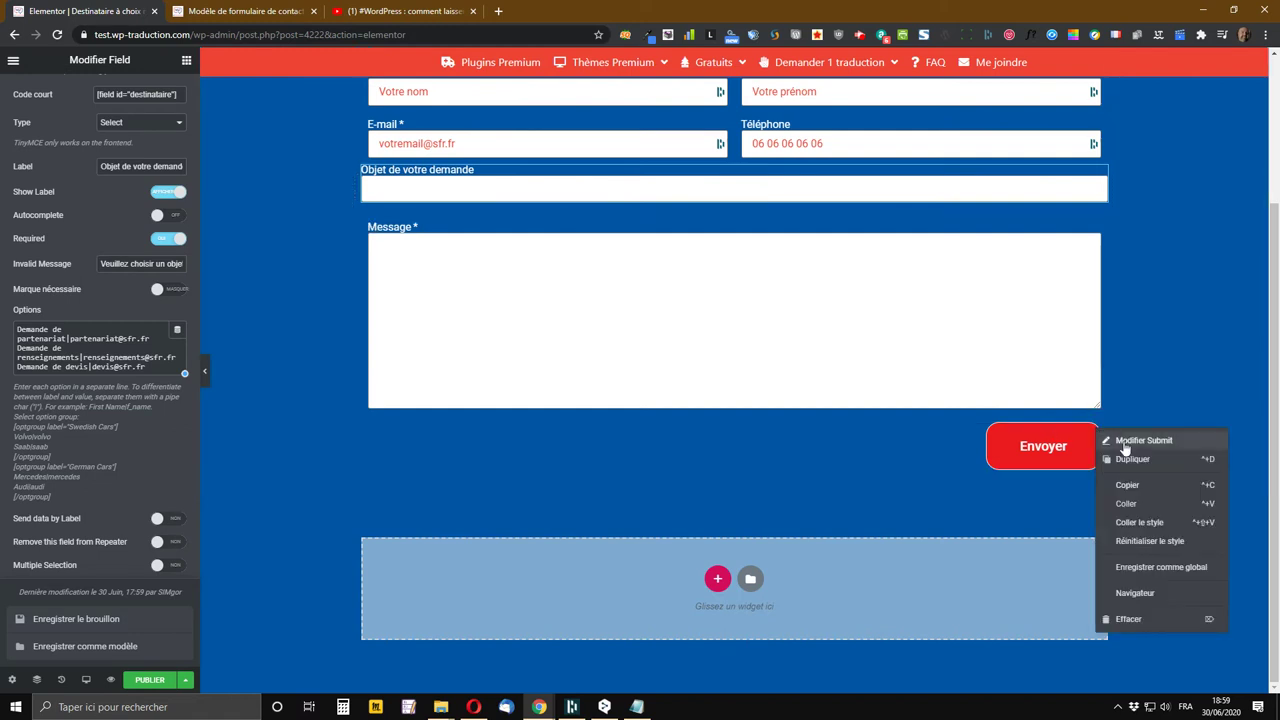
left_click(1122, 447)
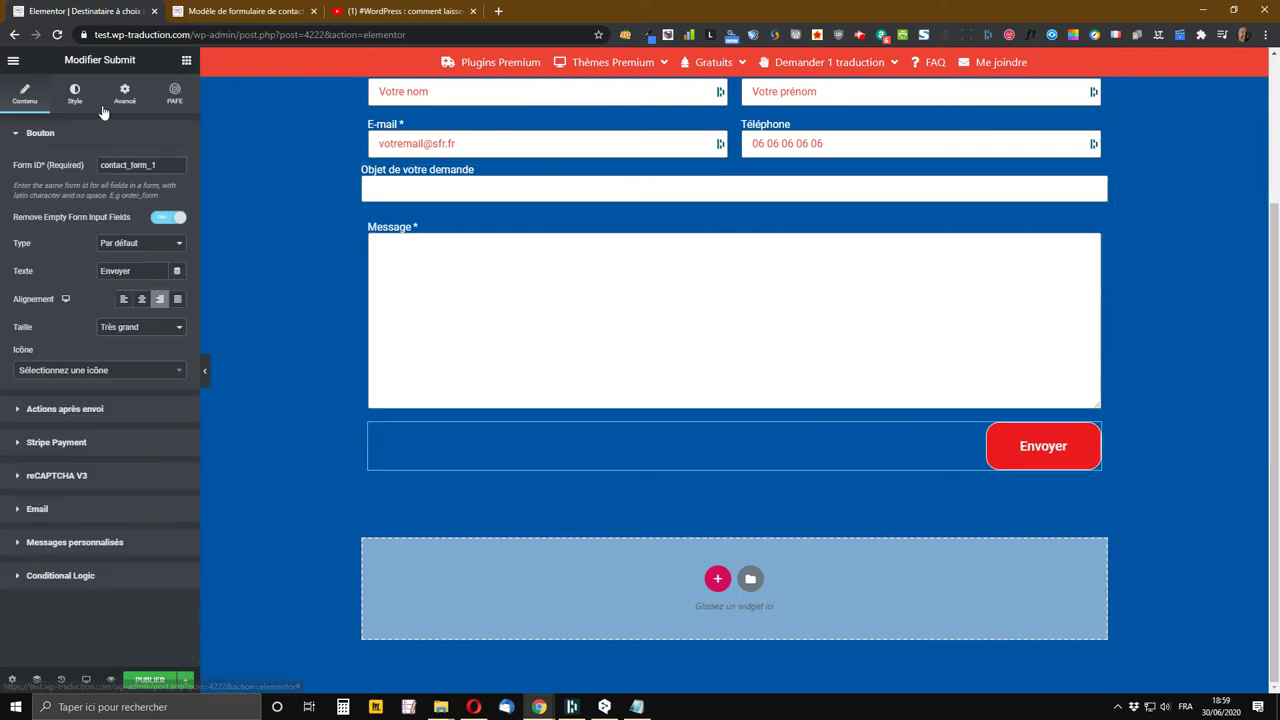
left_click(84, 410)
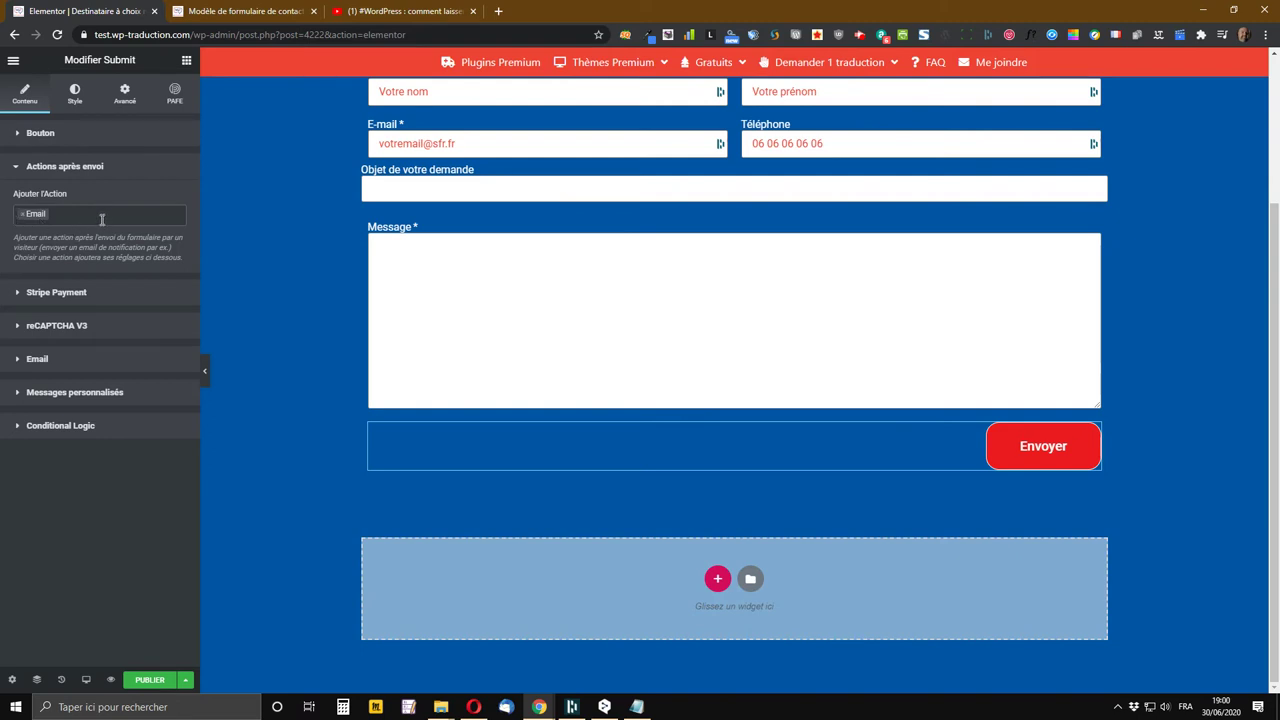
left_click(37, 363)
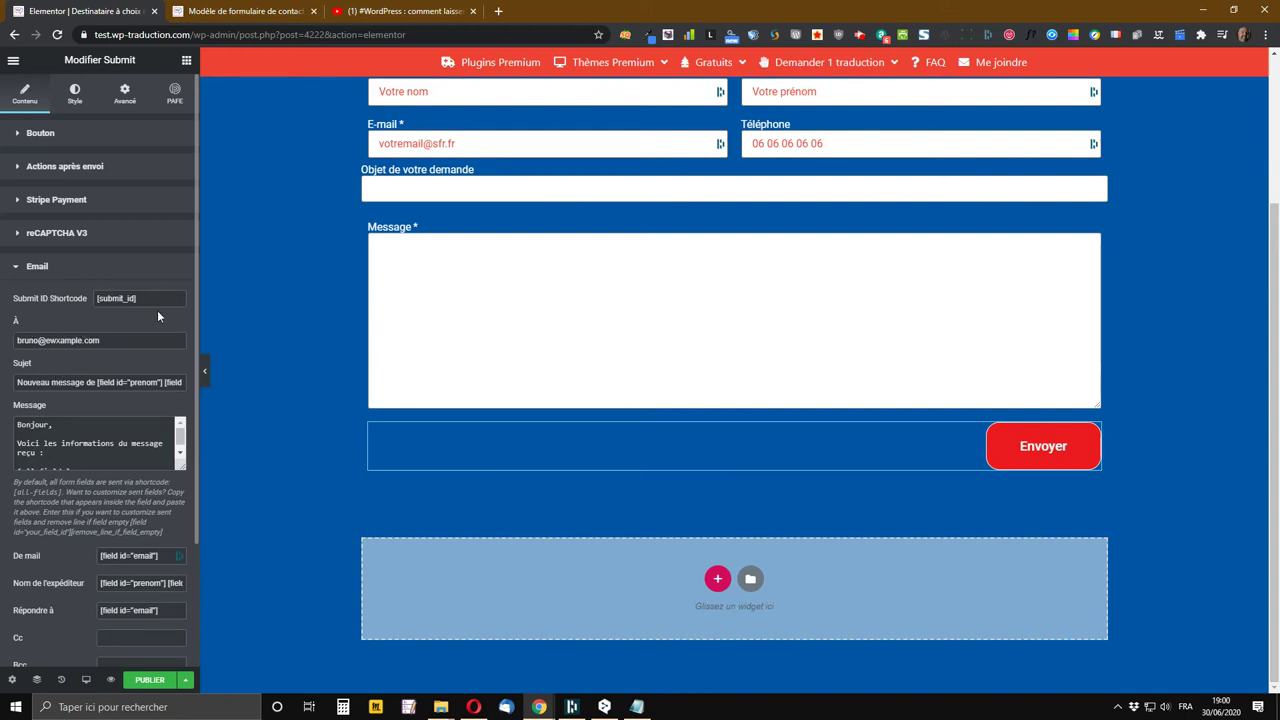
Replace the Email action's À recipient with the pasted [field id="destinataire"] shortcode
mouse_move(86, 347)
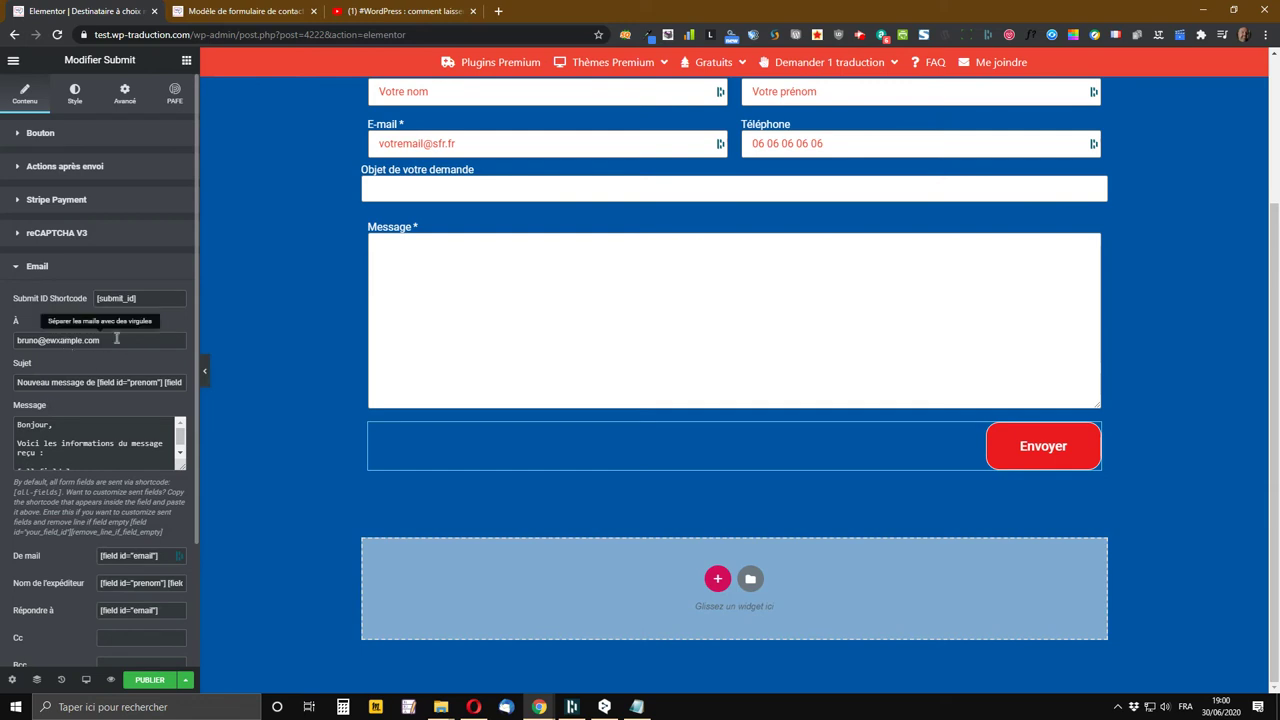
left_click_drag(101, 340, 2, 338)
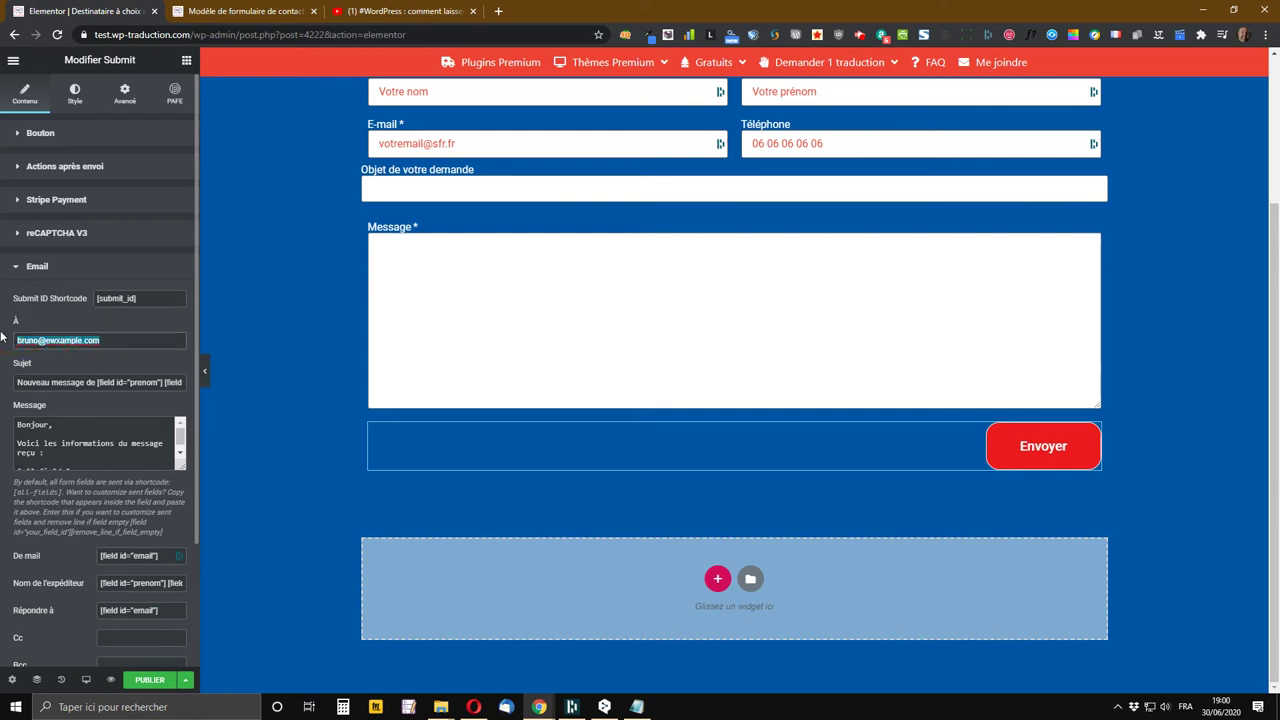
key("BackSpace")
type("[field id=\"destinataire\"]")
scroll(70, 380, "down", 1)
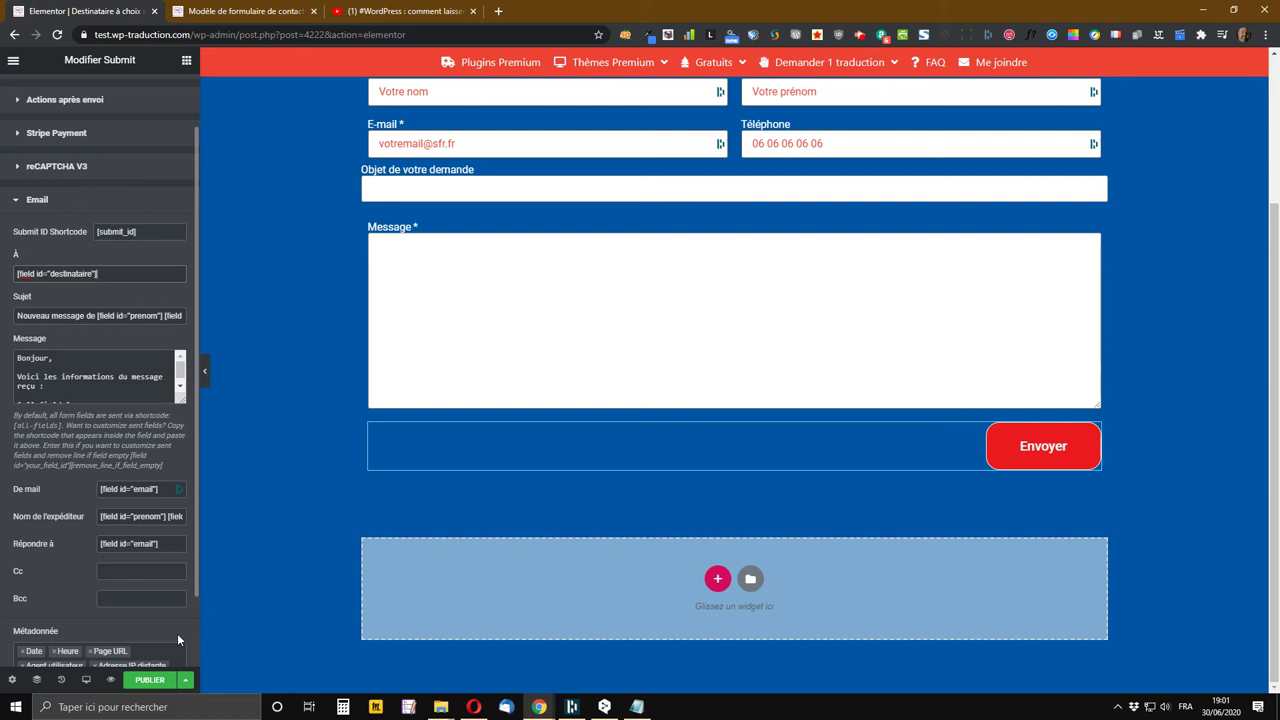
scroll(115, 465, "down", 1)
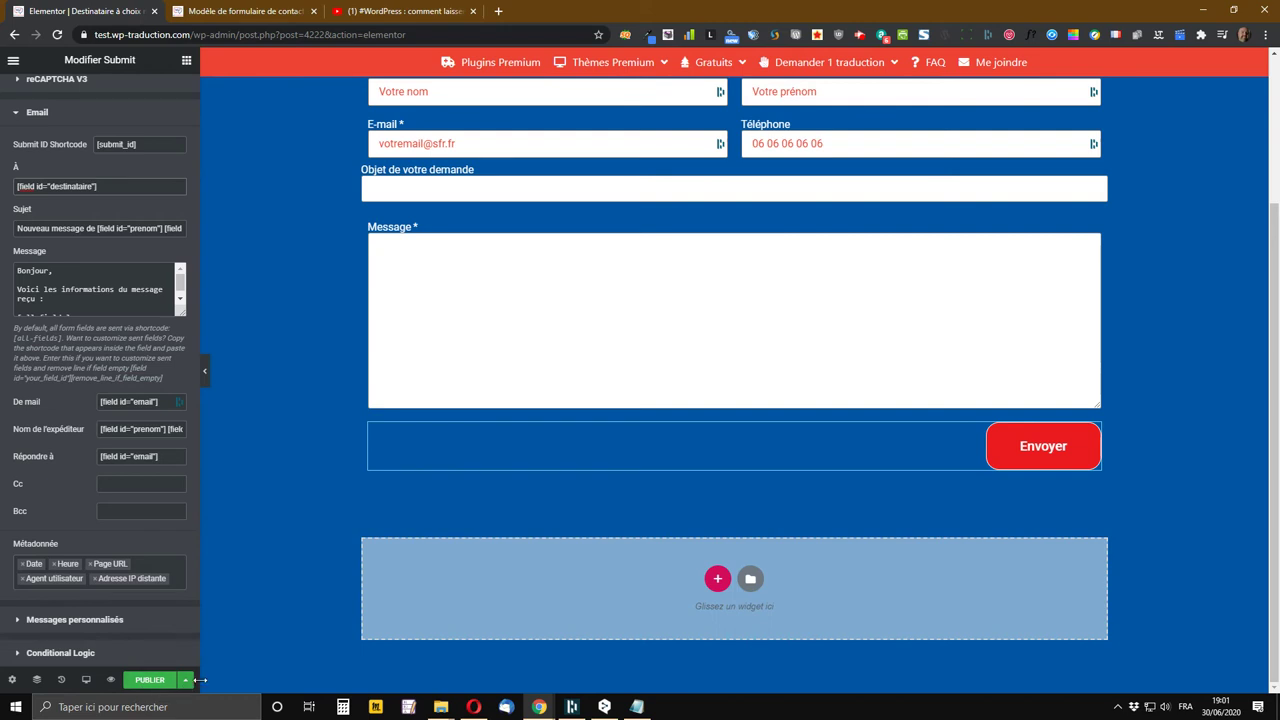
Publish the page and view the live 'Destinataire à choix multiple PAFE' form in its new tab
left_click(149, 681)
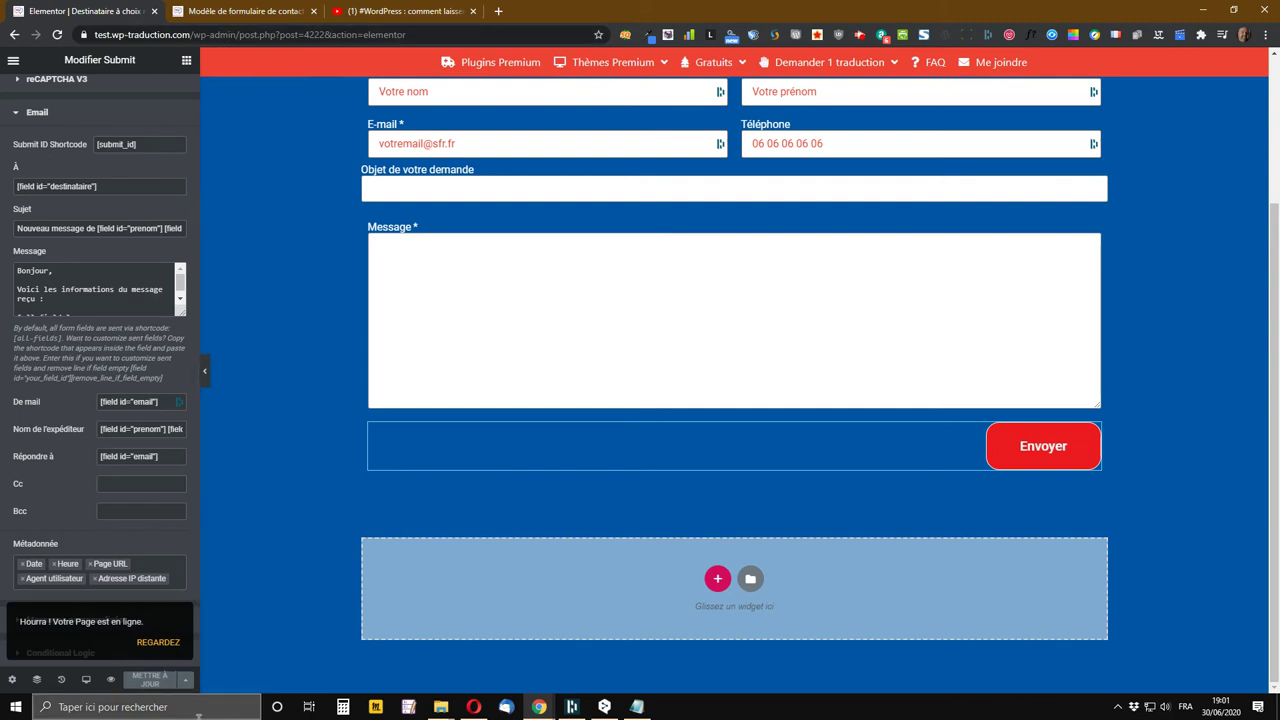
left_click(153, 642)
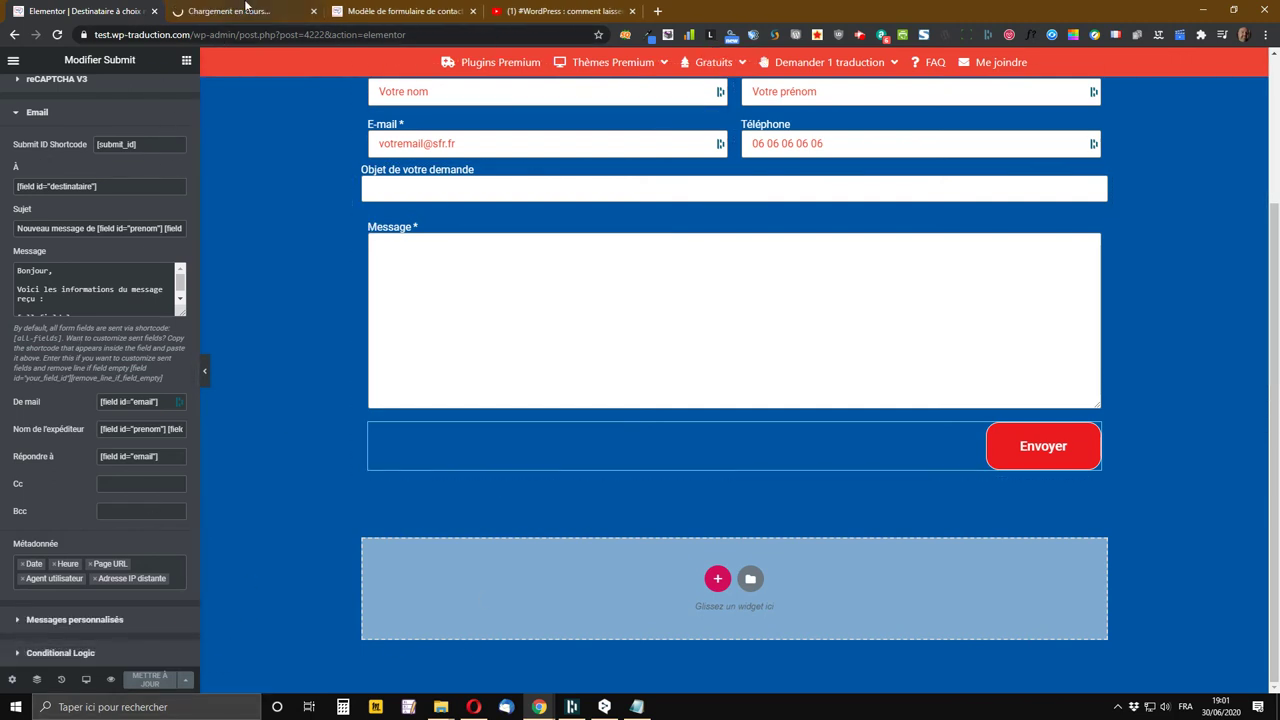
left_click(245, 10)
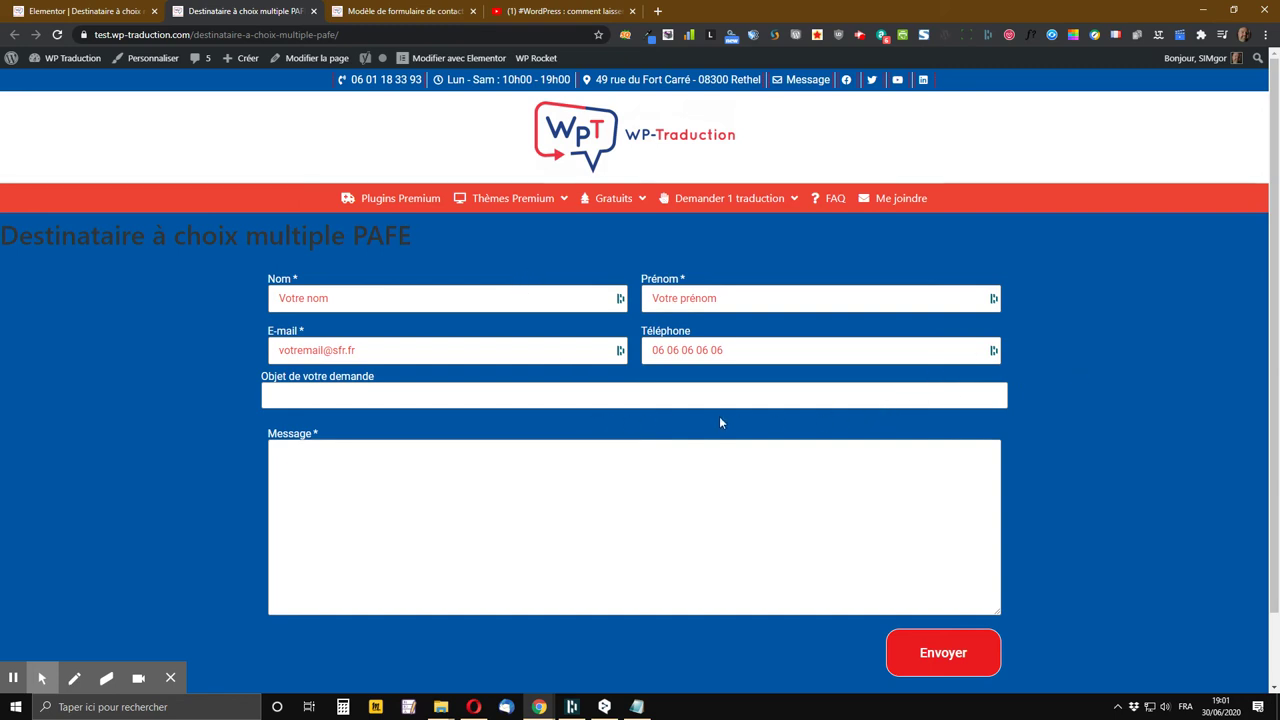
Autofill the contact fields from saved details and pick a request subject in Objet de votre demande
left_click(478, 306)
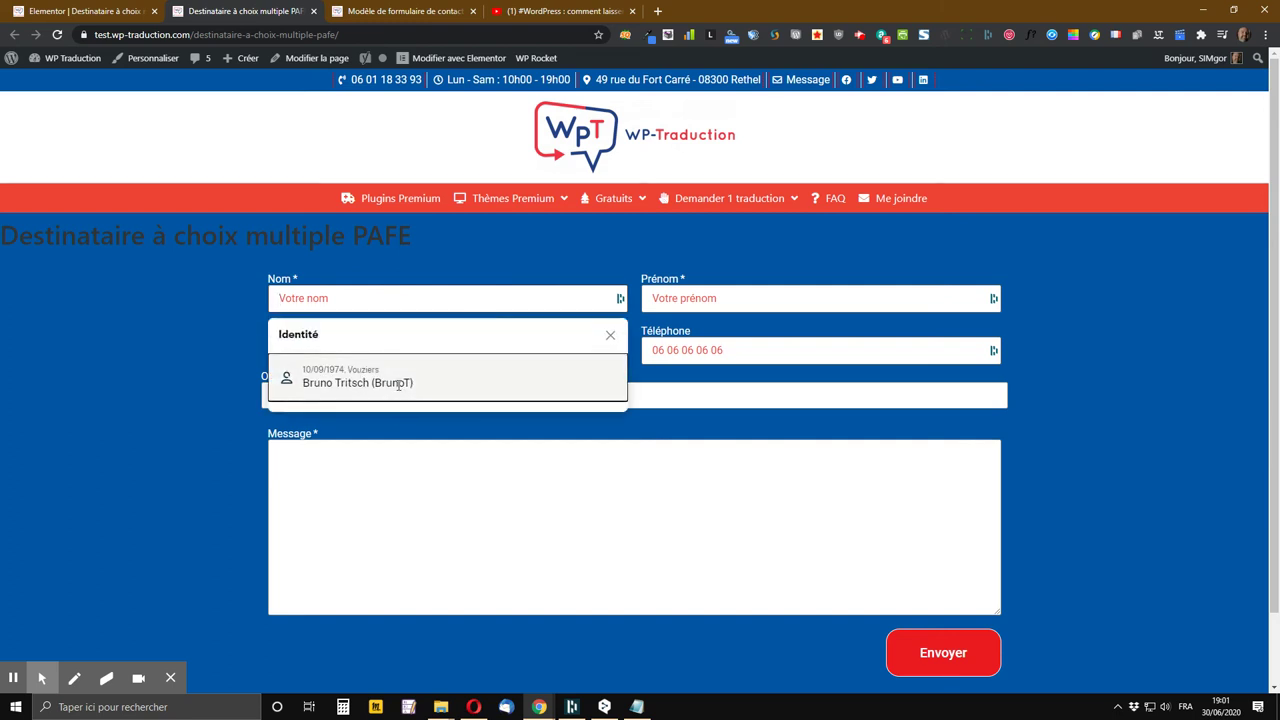
left_click(399, 384)
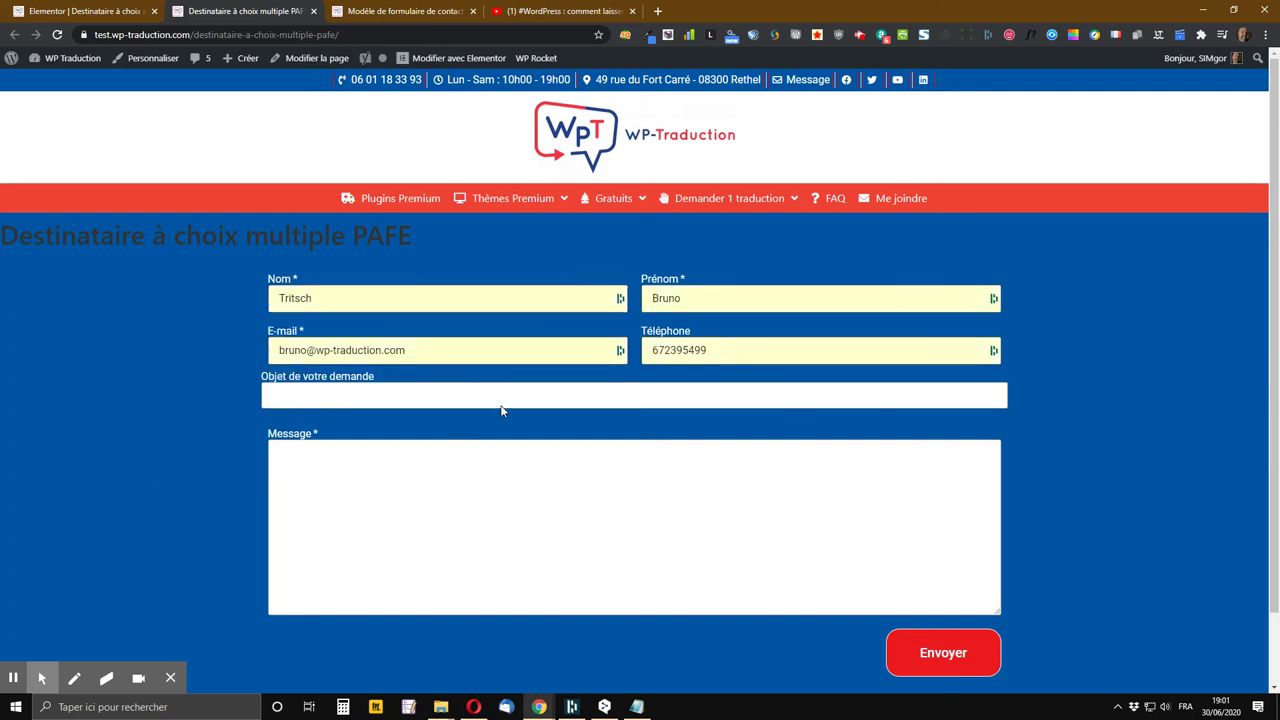
left_click(339, 401)
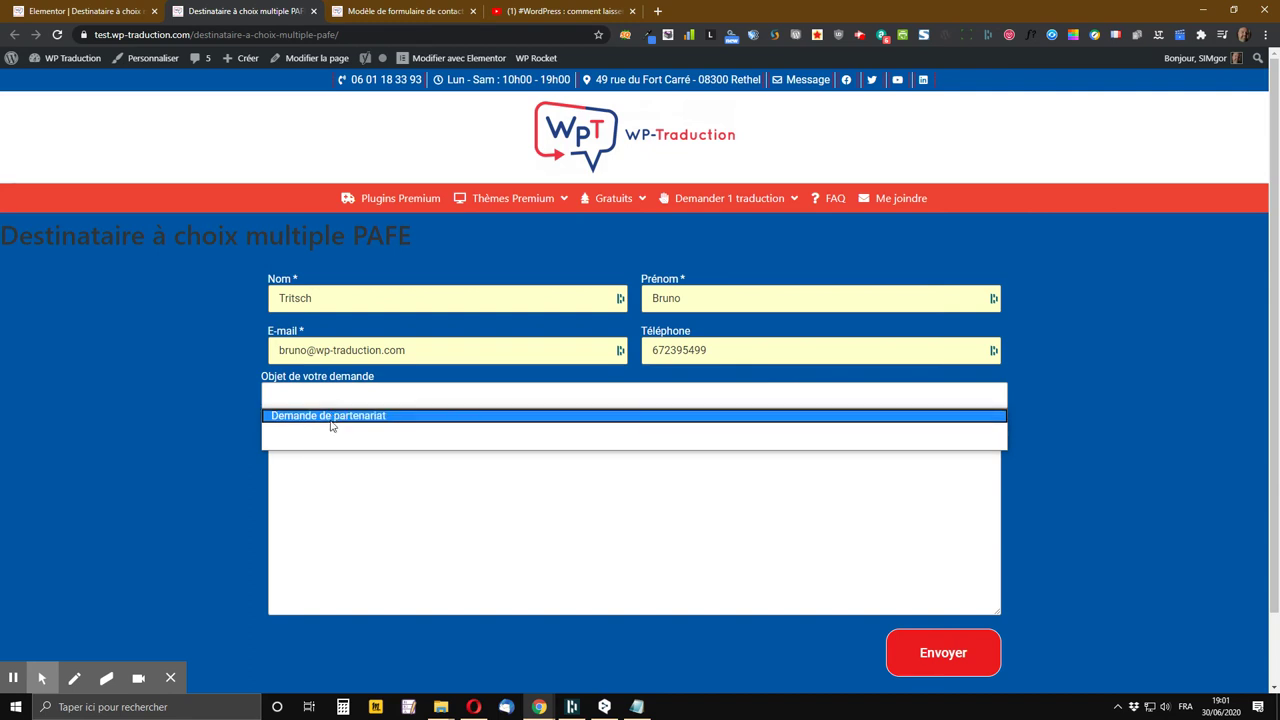
left_click(121, 8)
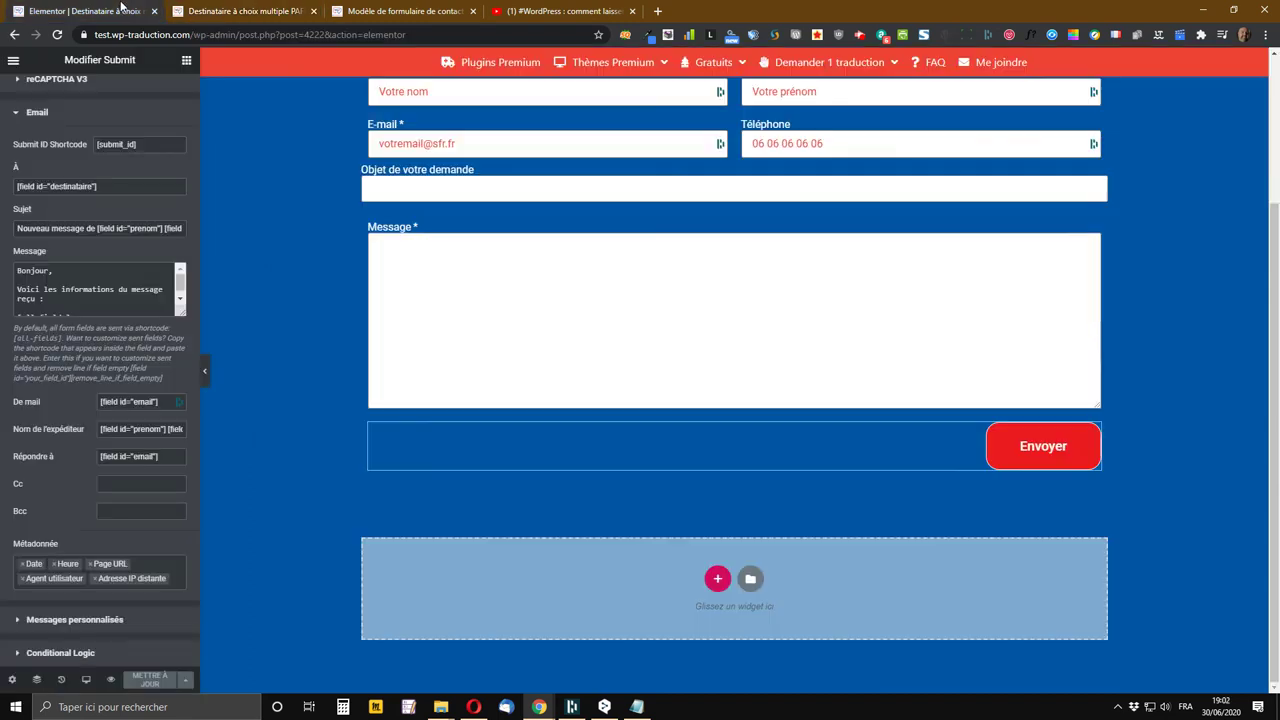
scroll(42, 176, "up", 2)
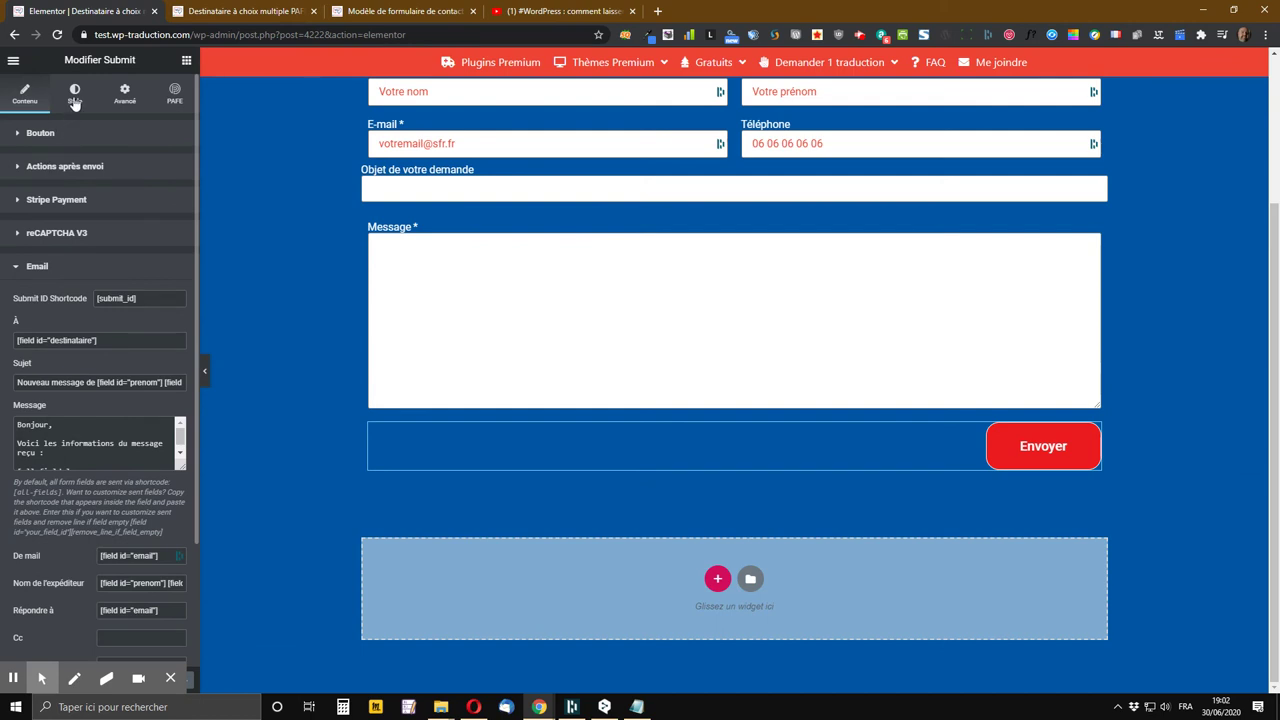
left_click(245, 11)
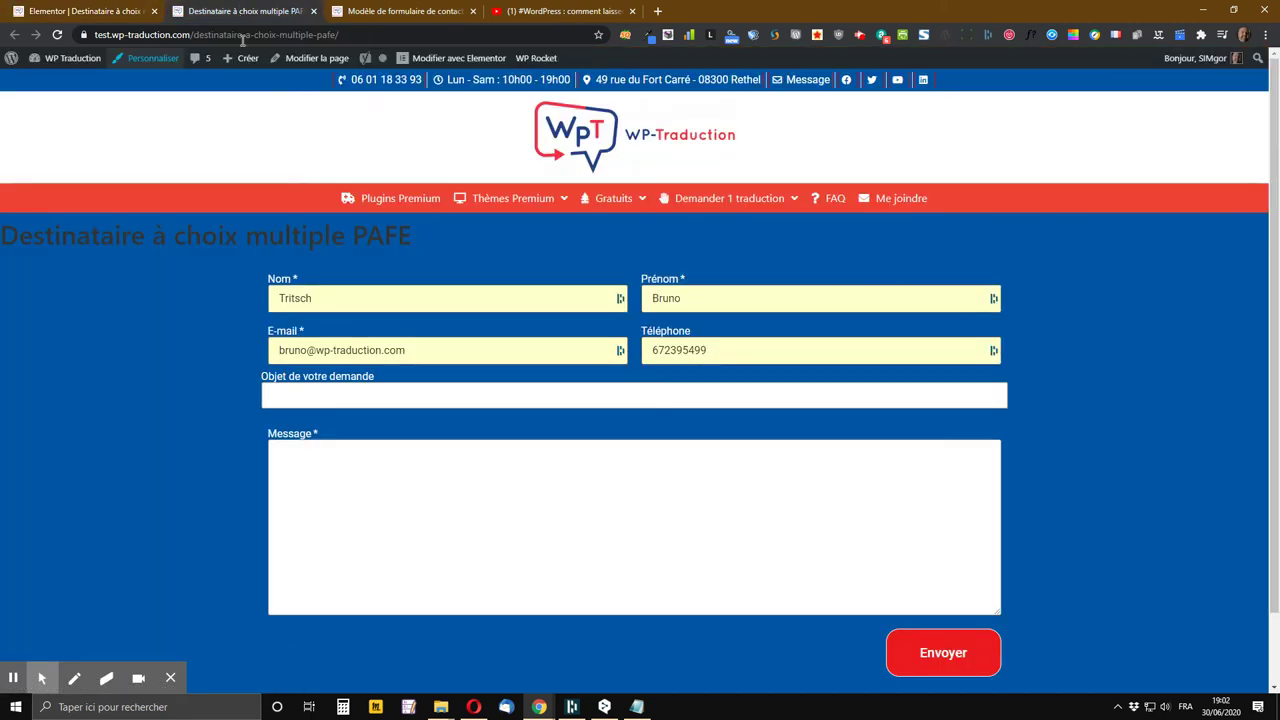
left_click(362, 400)
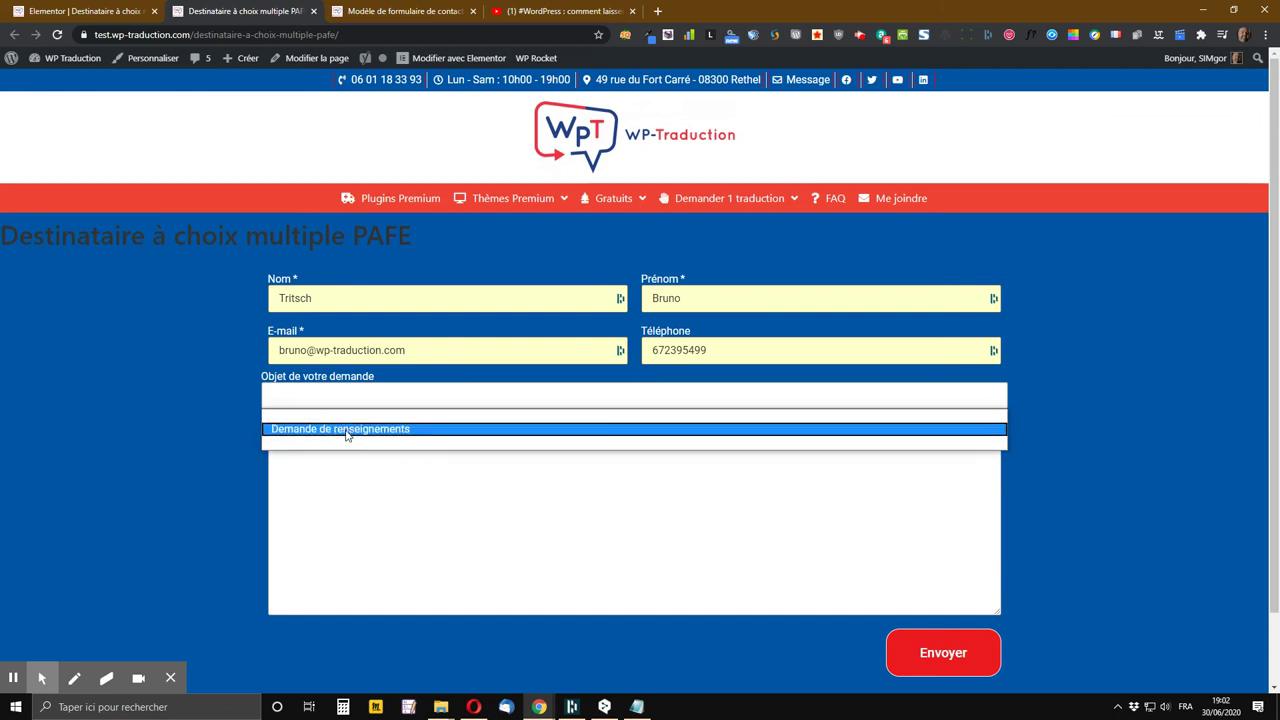
left_click(346, 430)
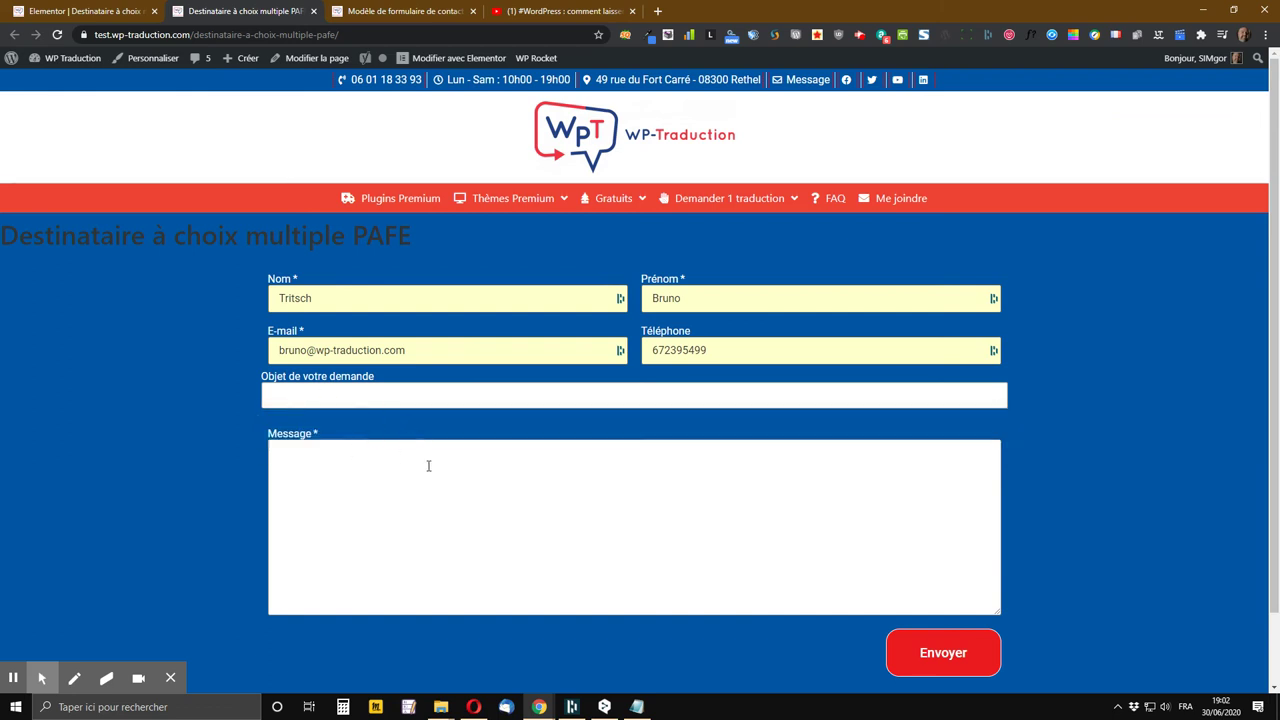
Write 'votre texte' as the message, send the form, then return to the YouTube tutorial
left_click(345, 477)
type("votre ")
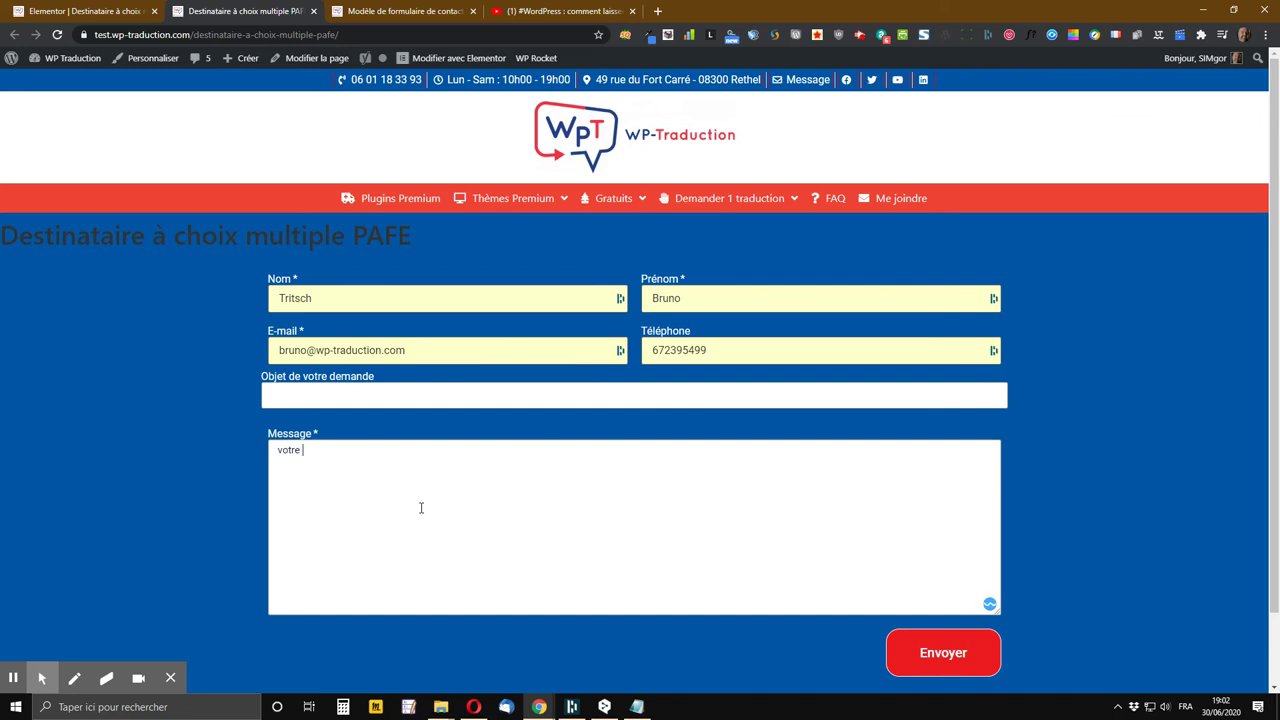
type("texte")
left_click(950, 655)
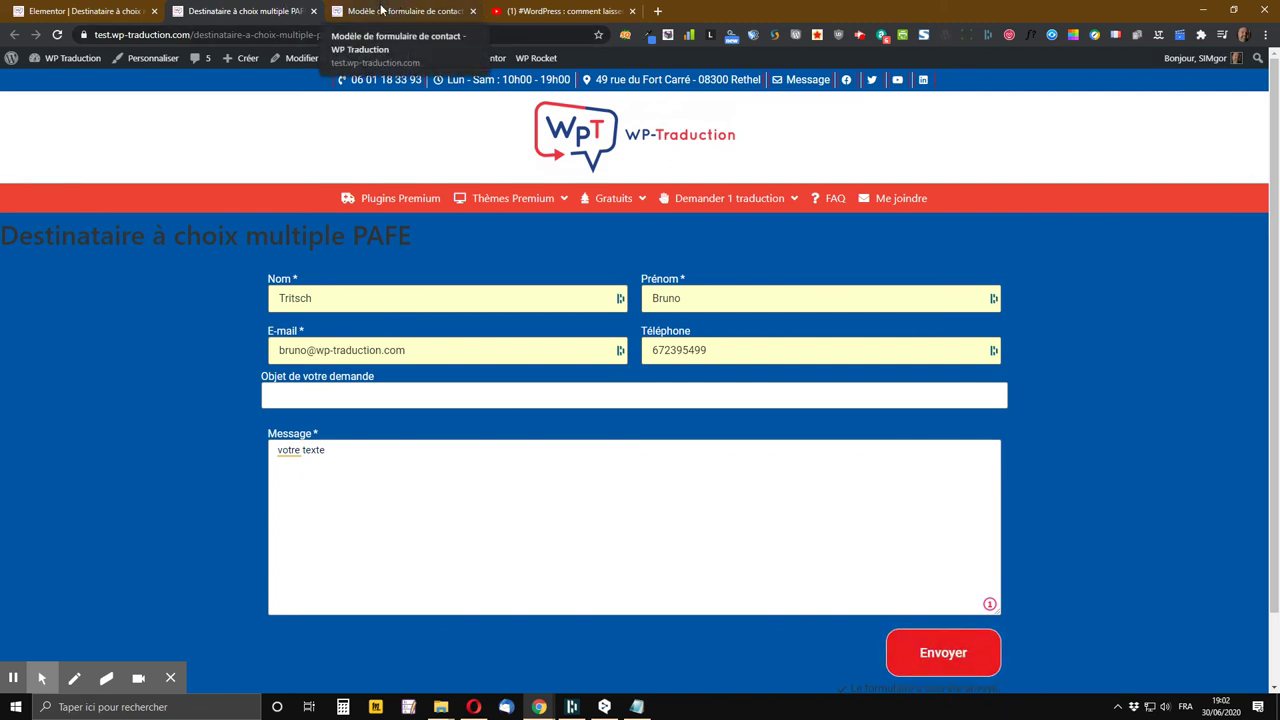
left_click(524, 10)
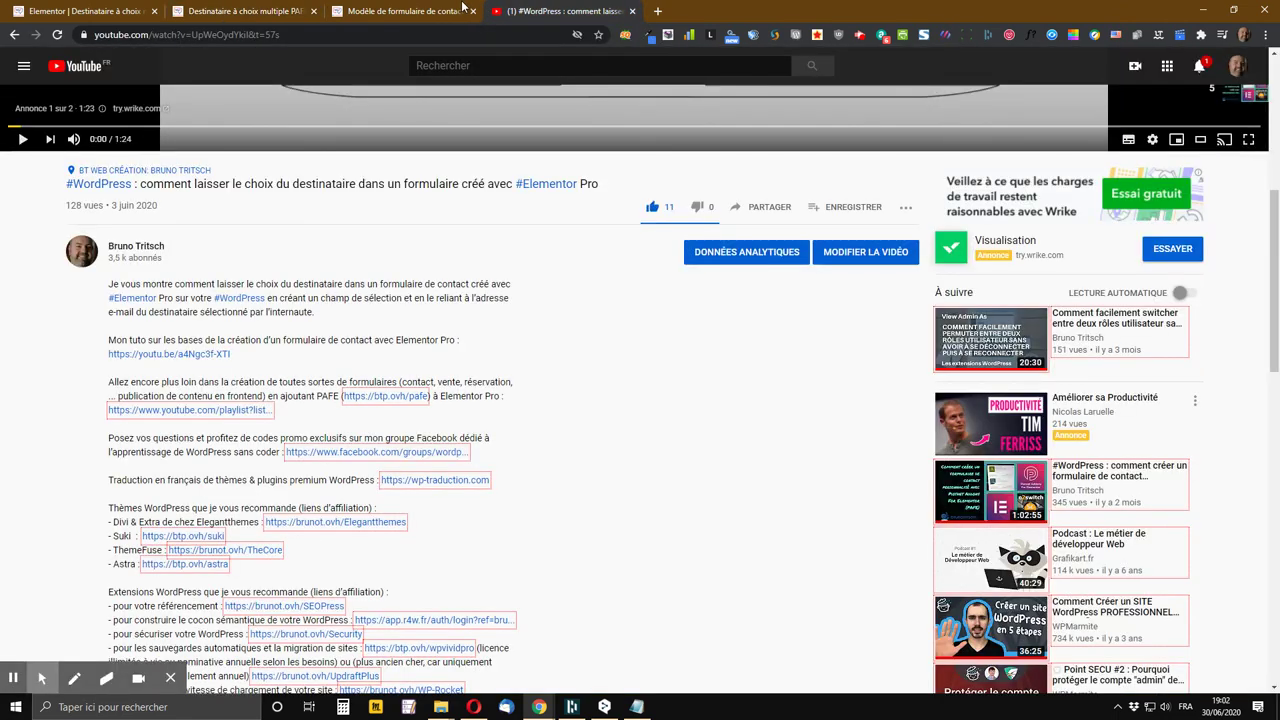